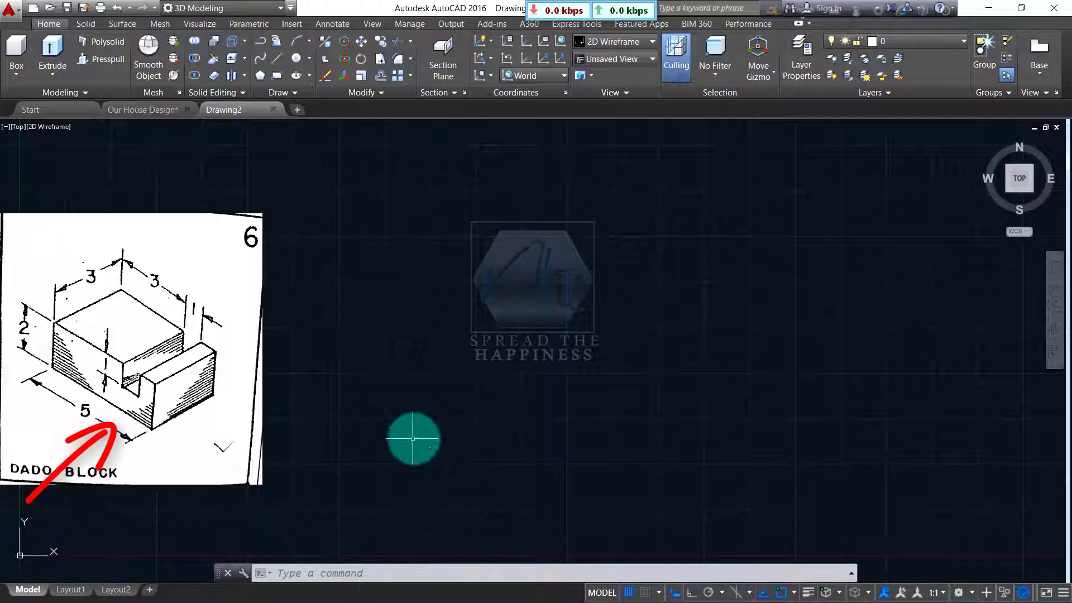
Switch to the Left view and start a line at the profile's first corner with Ortho on.
left_click(614, 62)
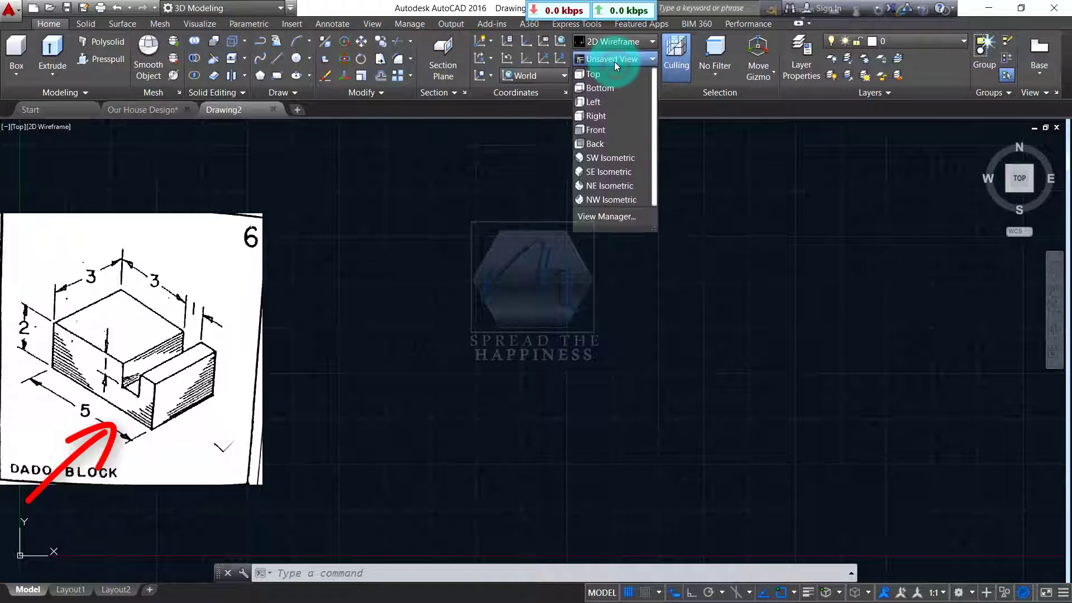
left_click(604, 103)
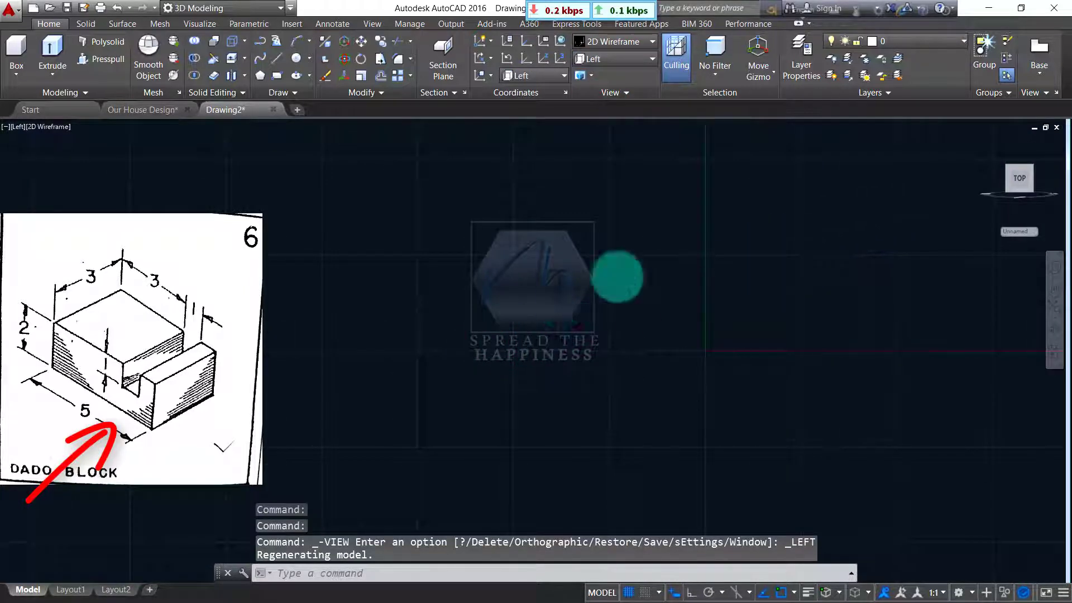
scroll(582, 222, "up", 2)
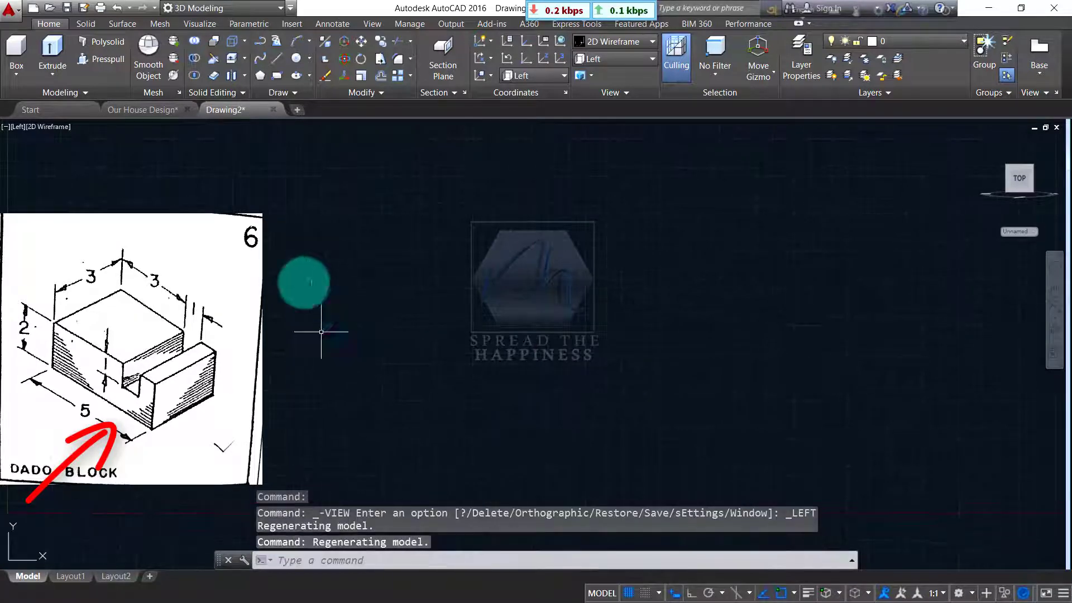
left_click(277, 61)
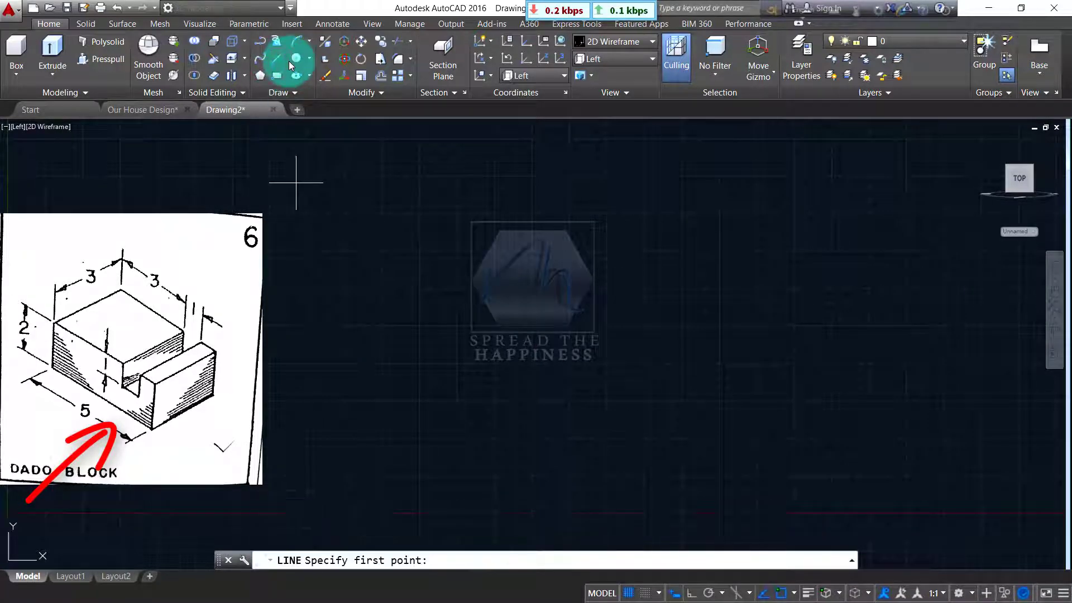
left_click(371, 352)
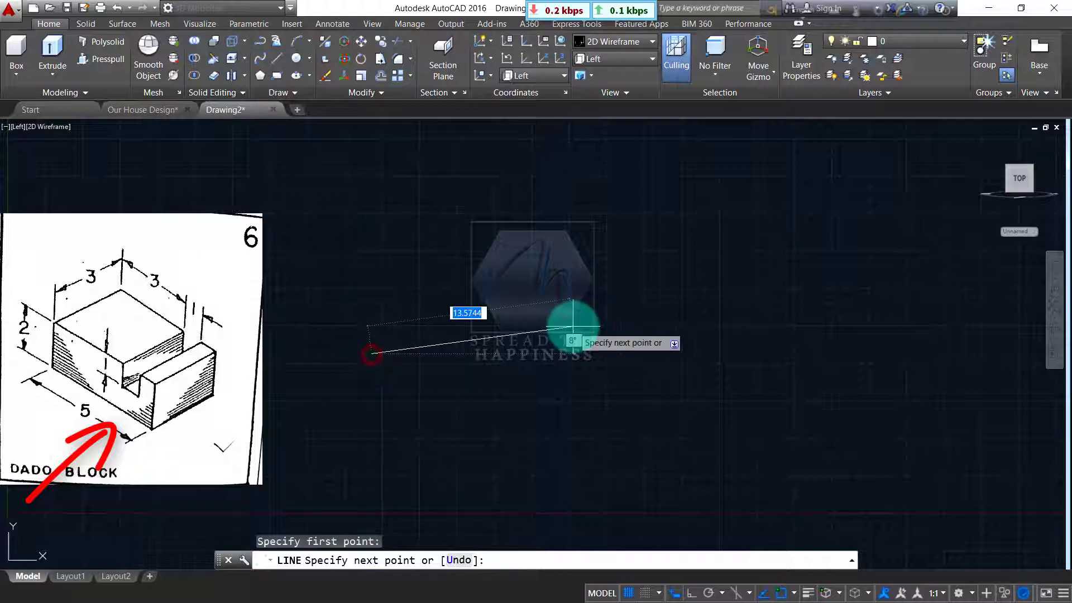
left_click(691, 592)
type("2")
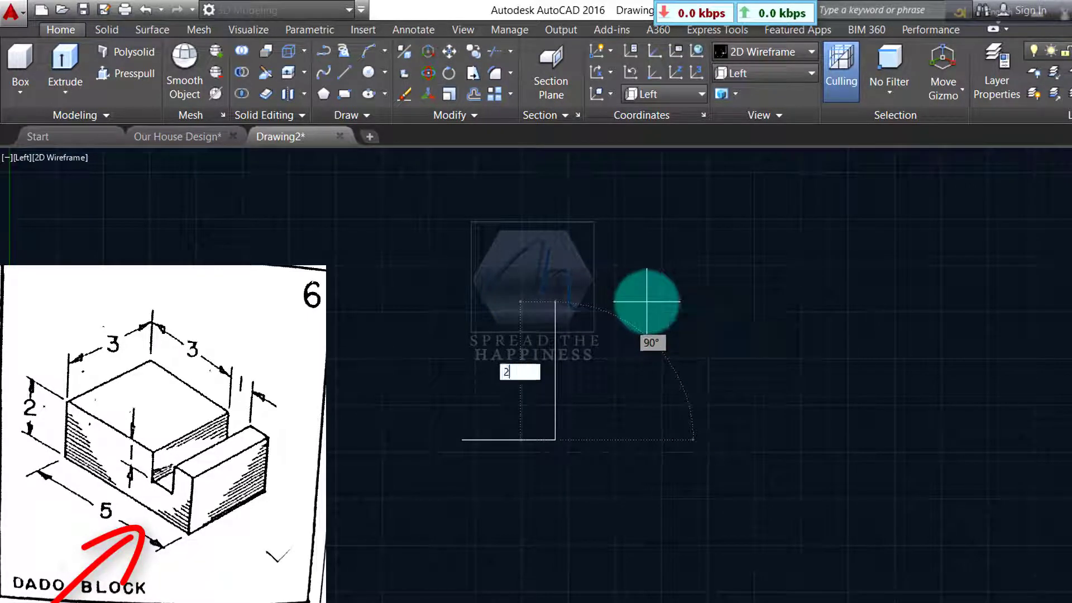
Draw the outline's 2-unit vertical edge, 1-unit edge and 0.5-unit edge toward the notch.
key("Return")
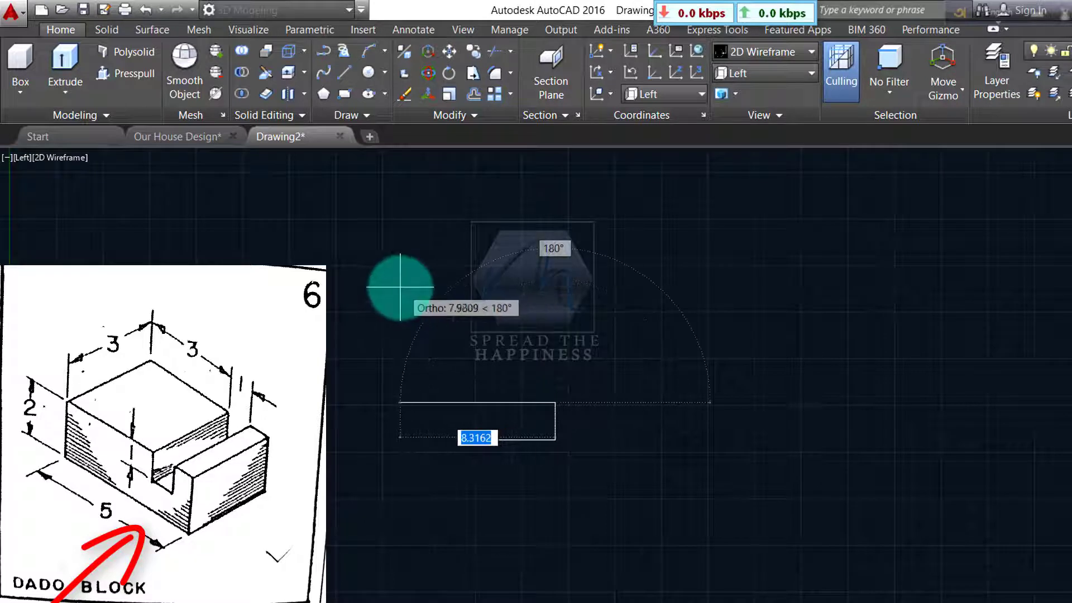
key("Return")
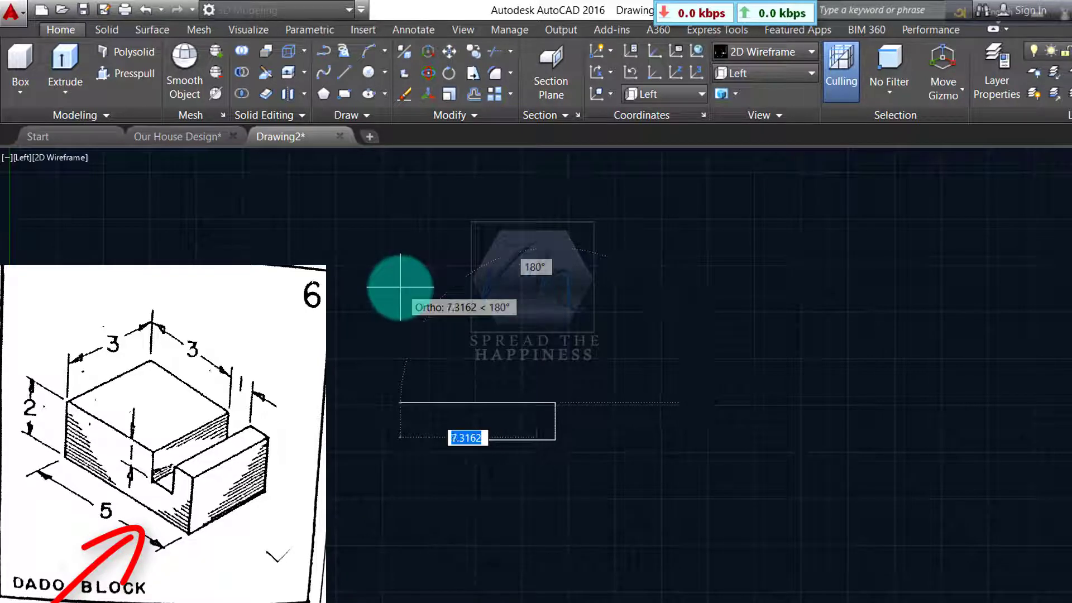
scroll(510, 378, "up", 3)
scroll(521, 374, "up", 3)
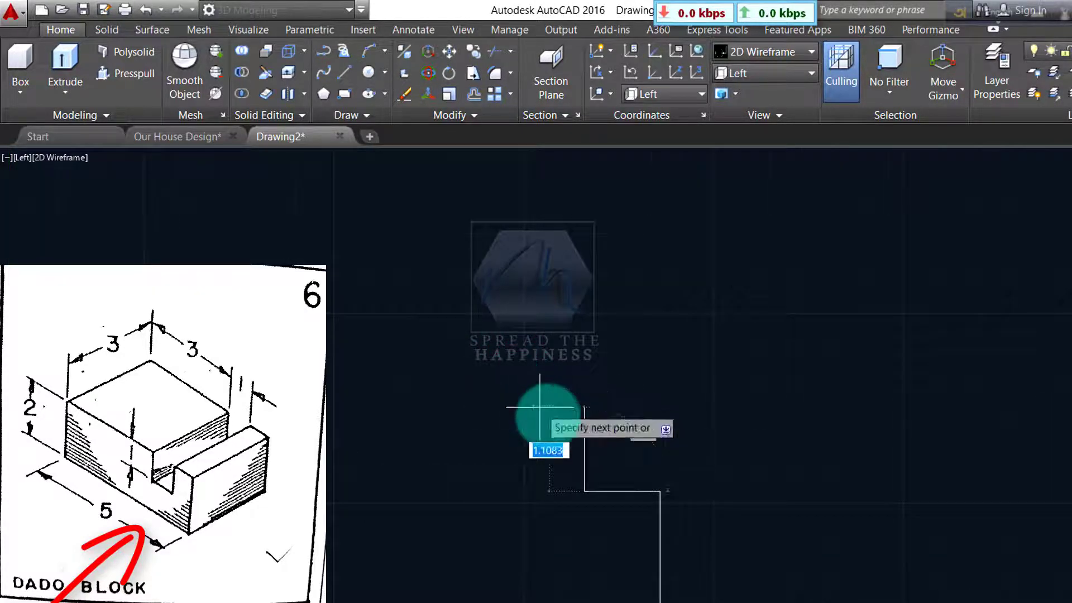
scroll(544, 443, "down", 3)
middle_click_drag(544, 443, 915, 413)
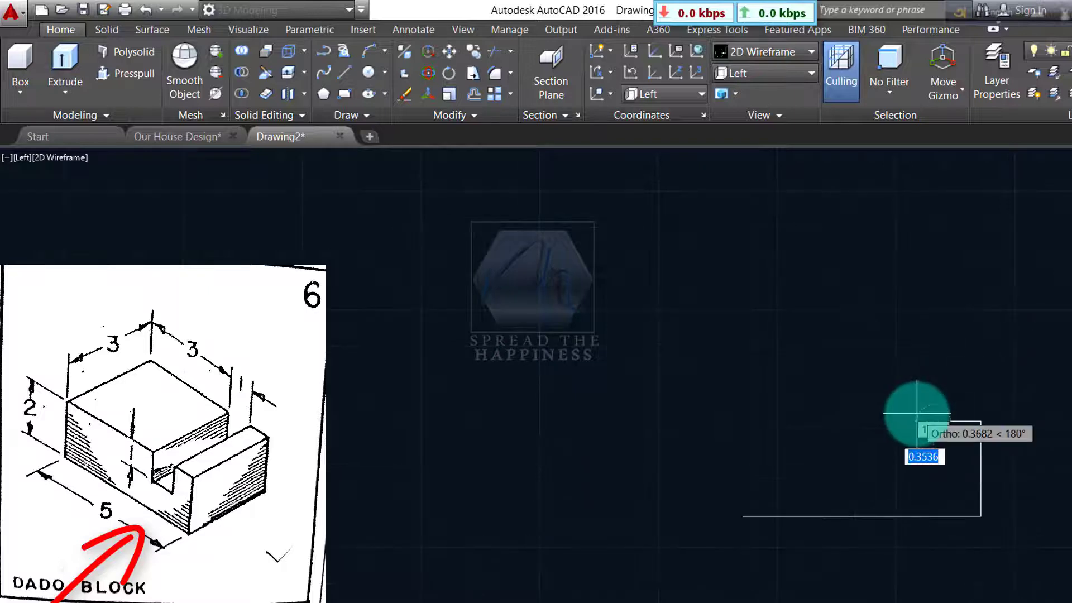
type("0.5")
key("Return")
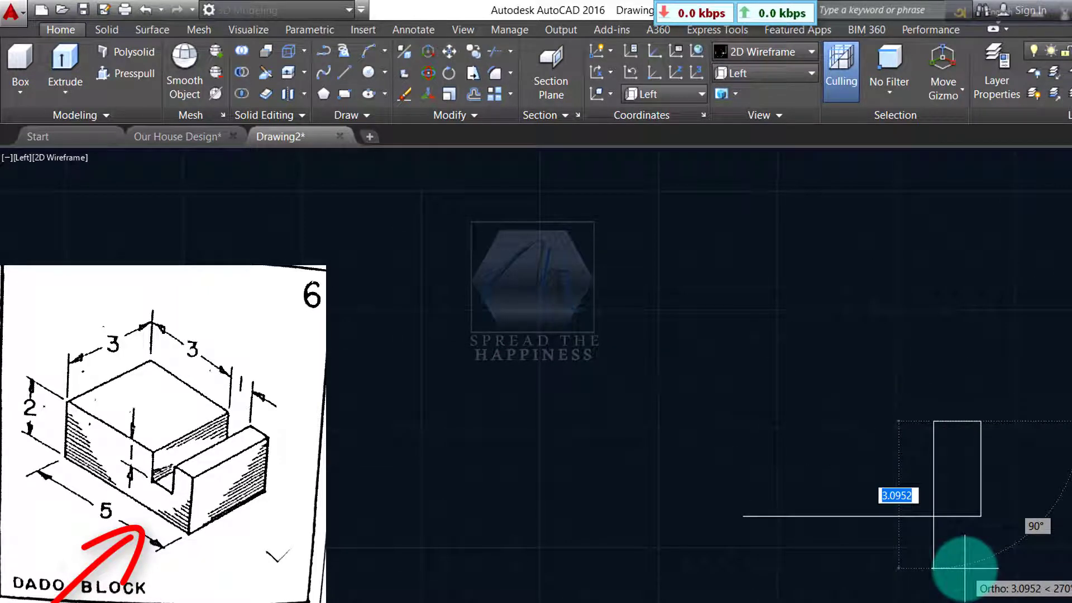
Draw the notch (0.5 deep, 1 wide, 0.5 up) and the 3-unit top edge, then close the outline.
key("BackSpace")
type("0.5")
key("Return")
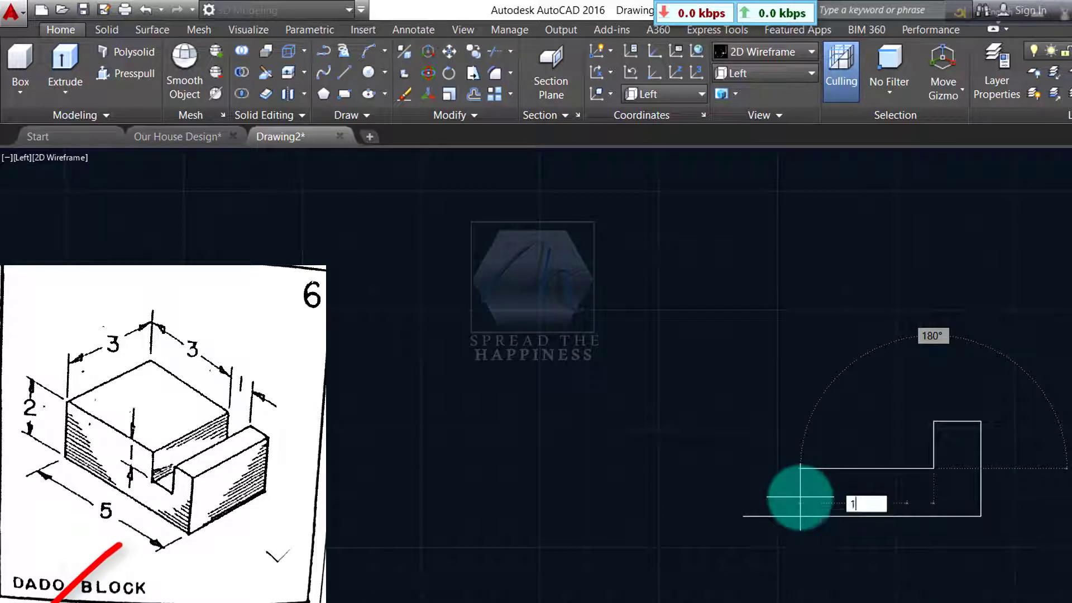
key("Return")
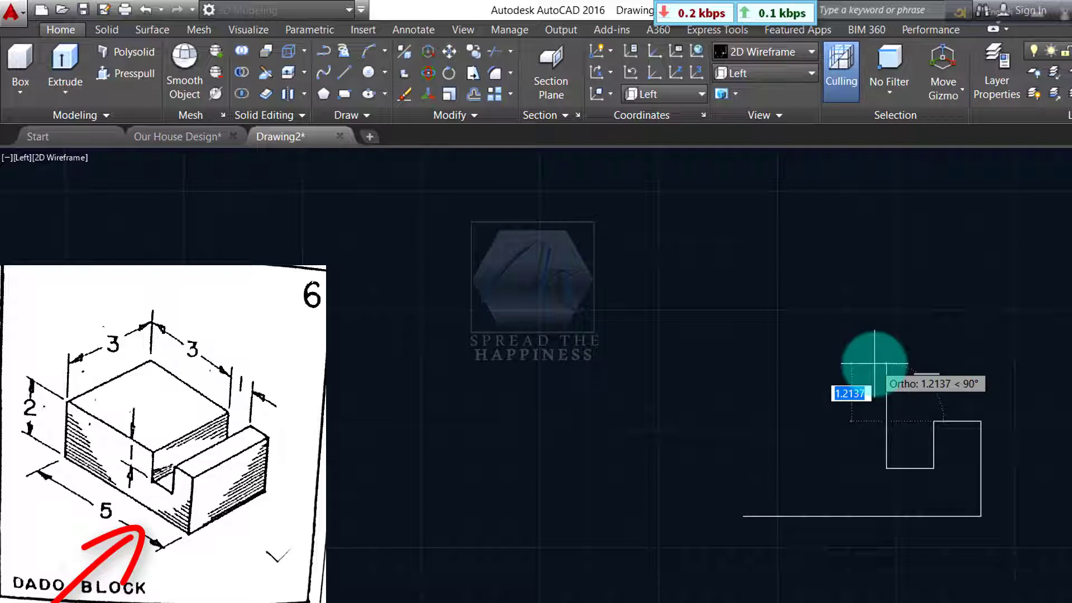
type("0.5")
key("Return")
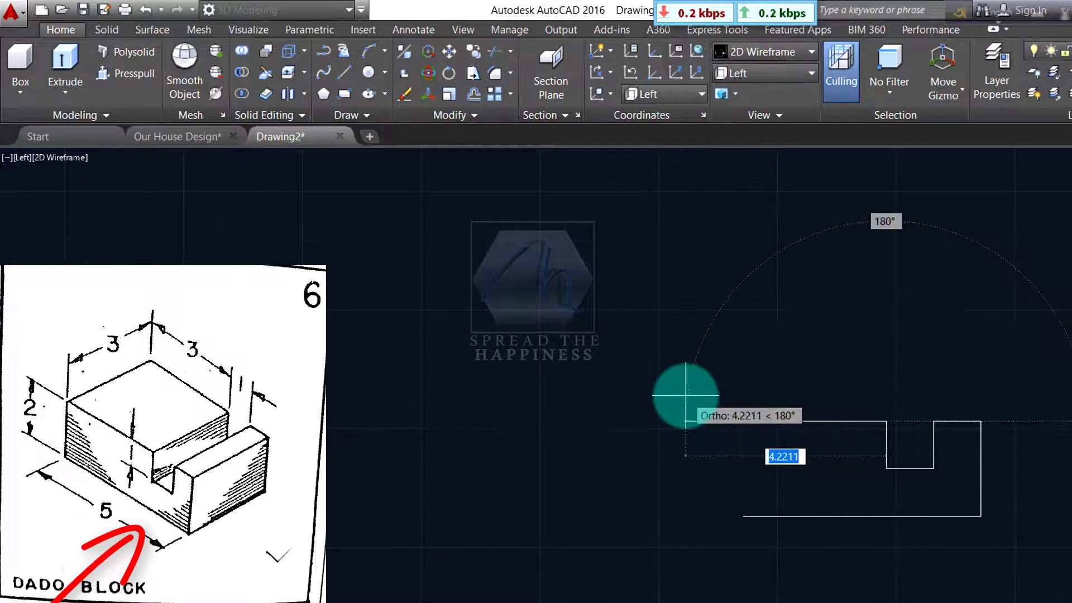
type("3")
key("Return")
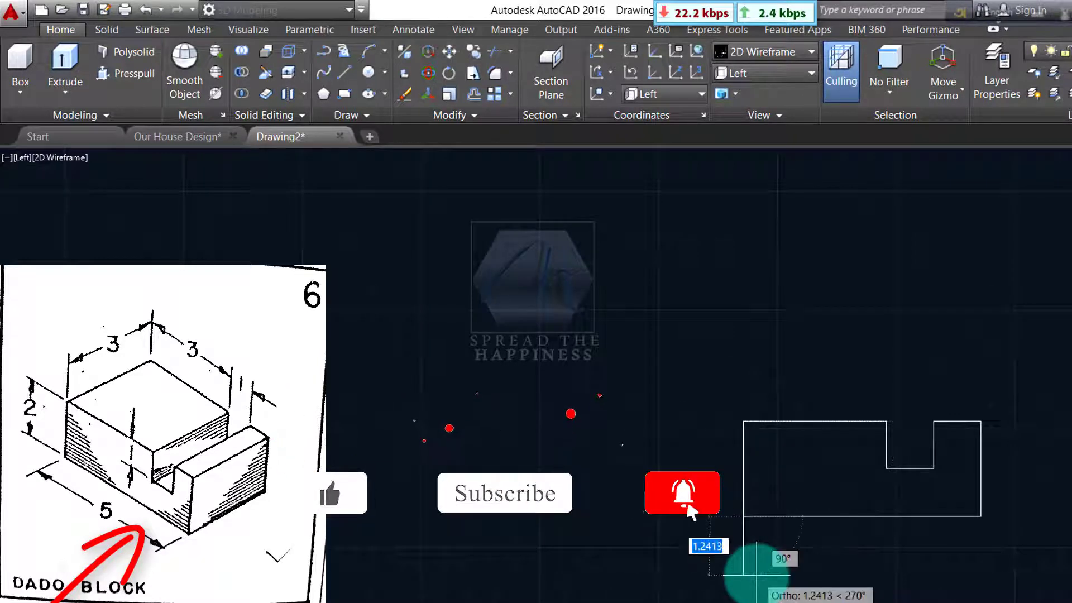
key("Return")
Window-select the notched outline's lines and join them into one polyline with J.
left_click(1027, 538)
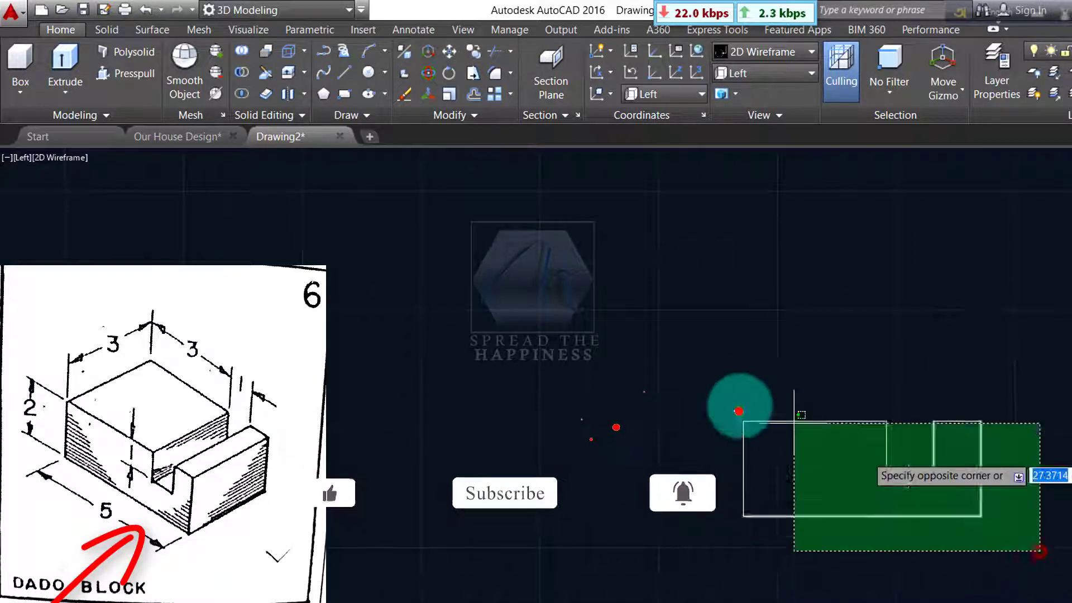
left_click(737, 407)
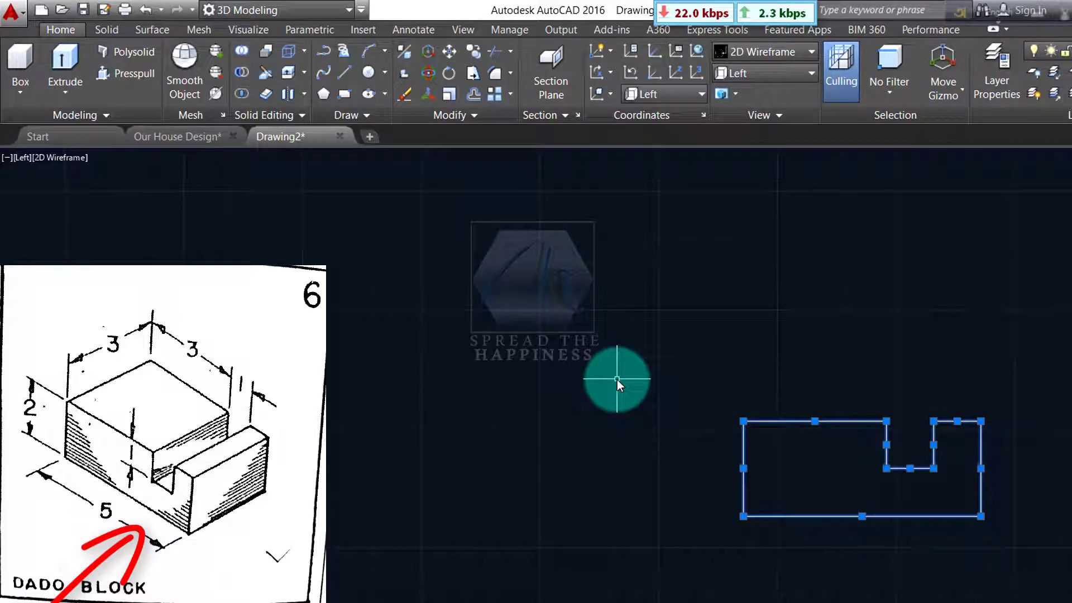
type("j")
key("Return")
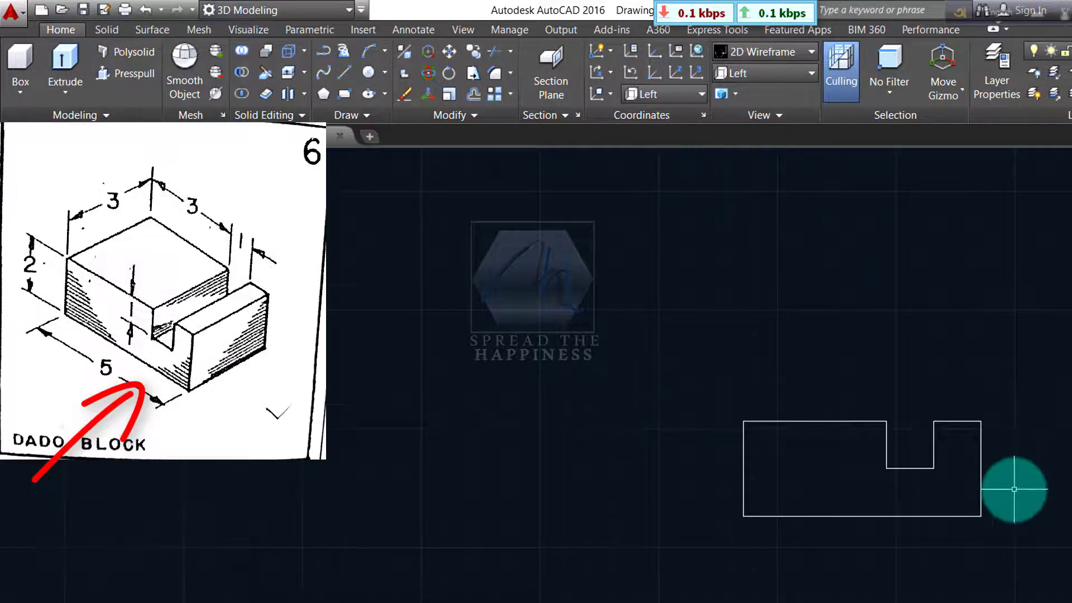
left_click(751, 78)
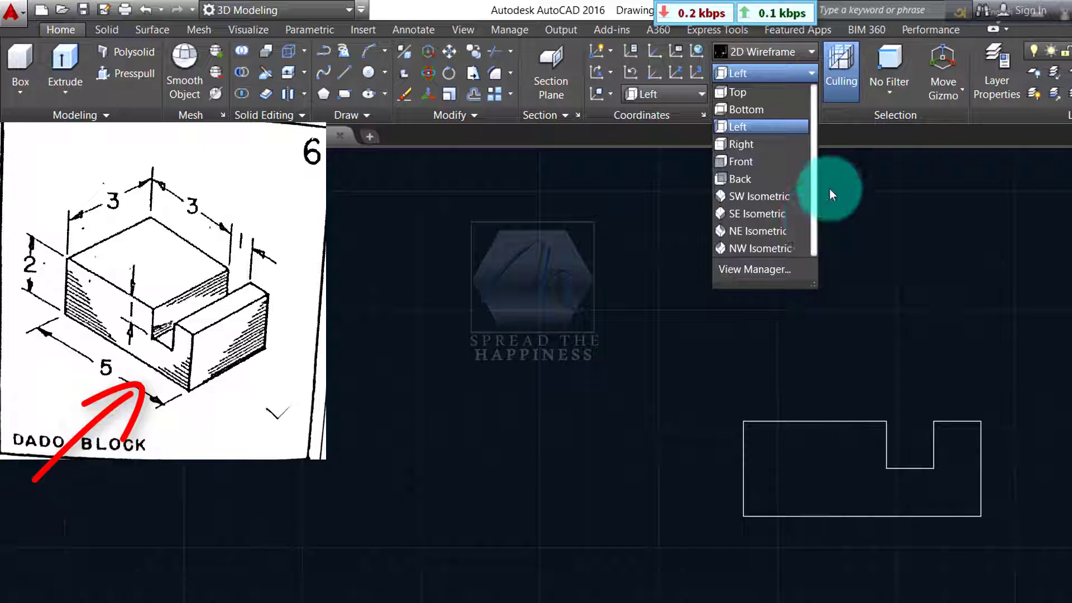
In SW Isometric view, extrude the notched profile 3 units into a solid.
left_click(804, 196)
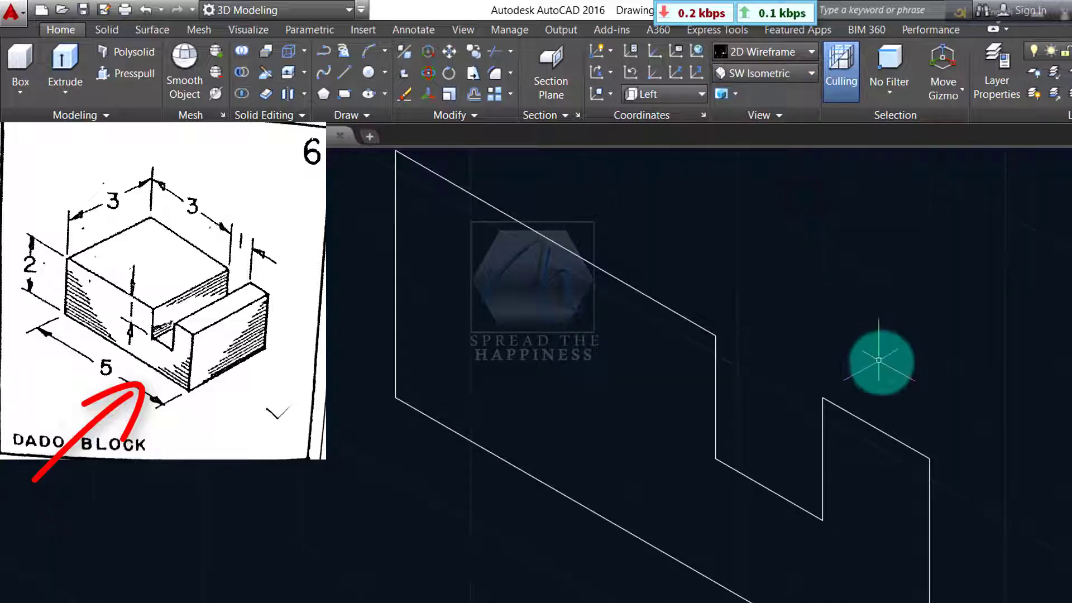
scroll(880, 363, "down", 4)
middle_click_drag(880, 364, 726, 406)
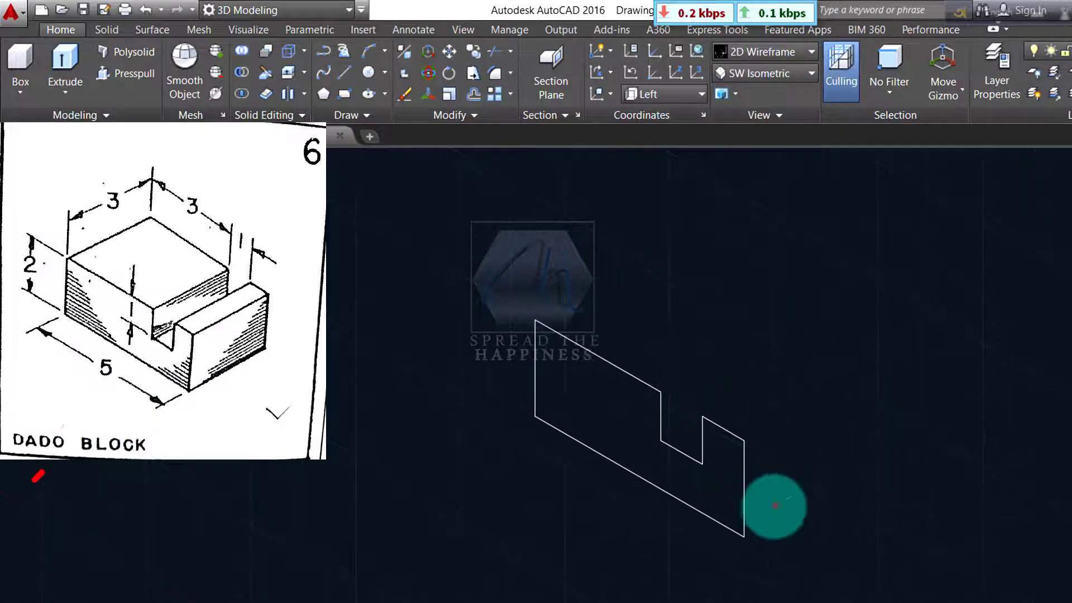
left_click_drag(772, 504, 719, 469)
left_click(85, 87)
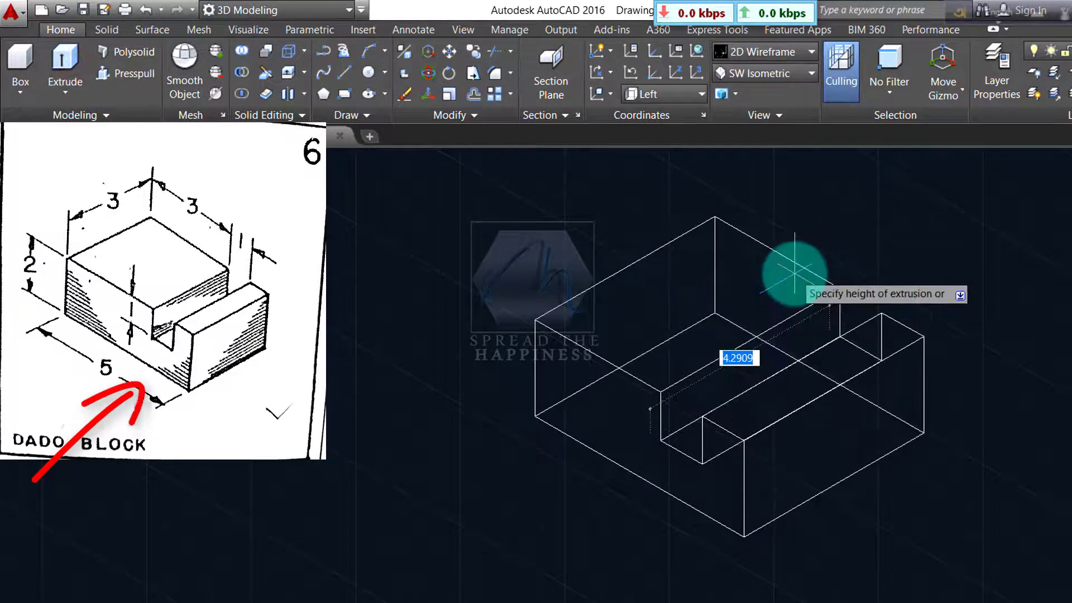
type("3")
key("Return")
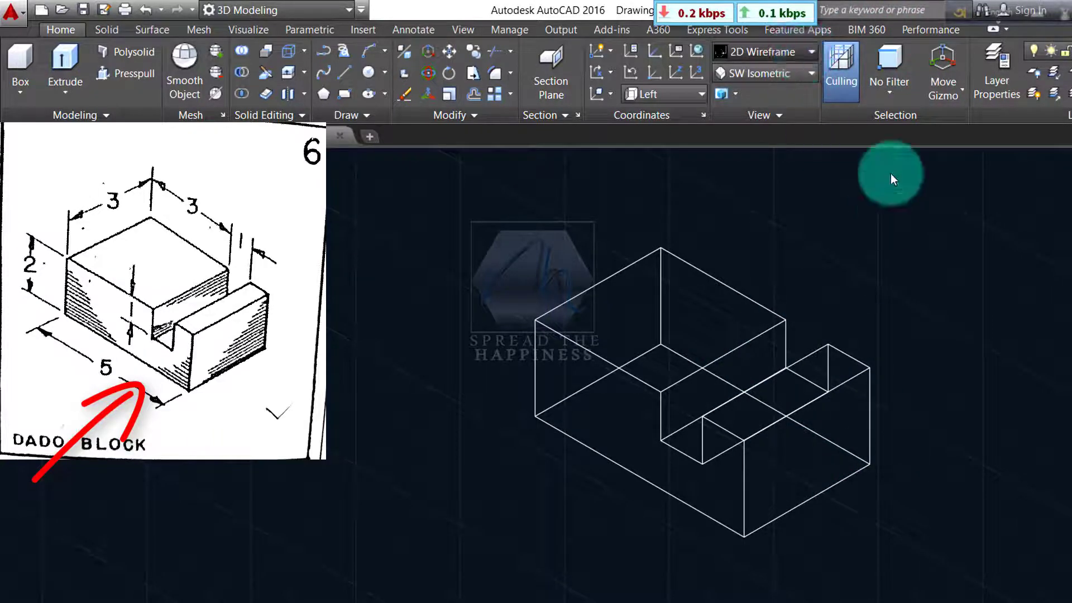
Set the visual style to Realistic and hide the grid.
left_click(762, 51)
left_click(967, 103)
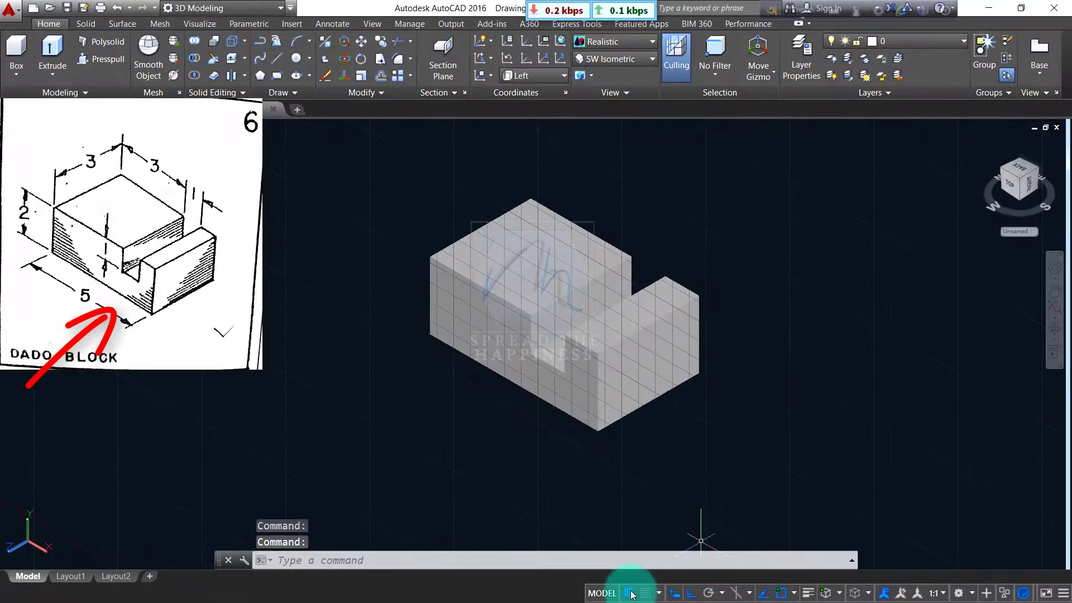
left_click(630, 592)
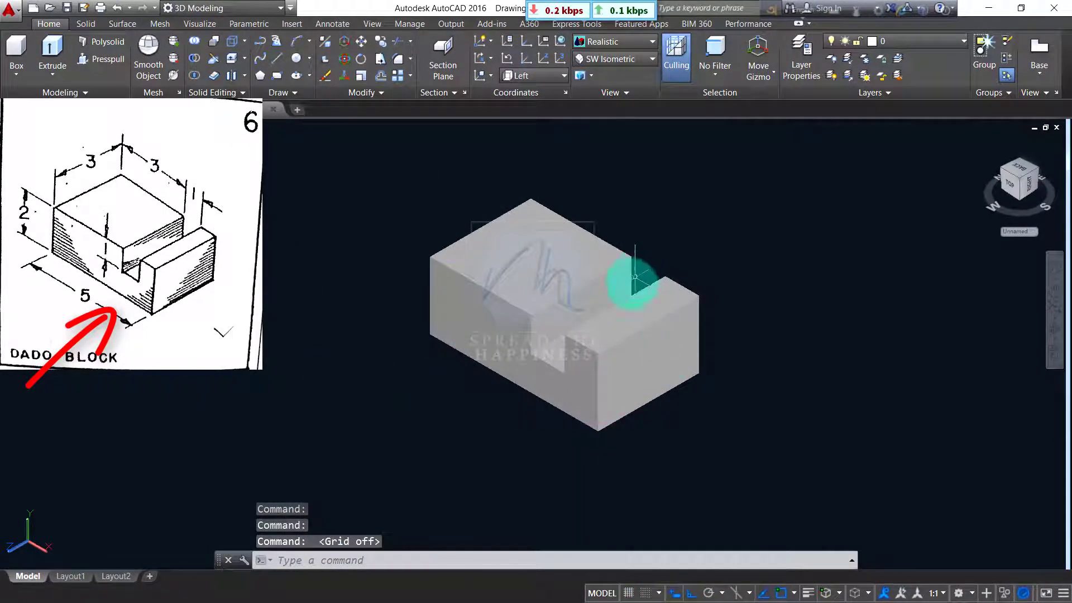
middle_click_drag(635, 276, 616, 325)
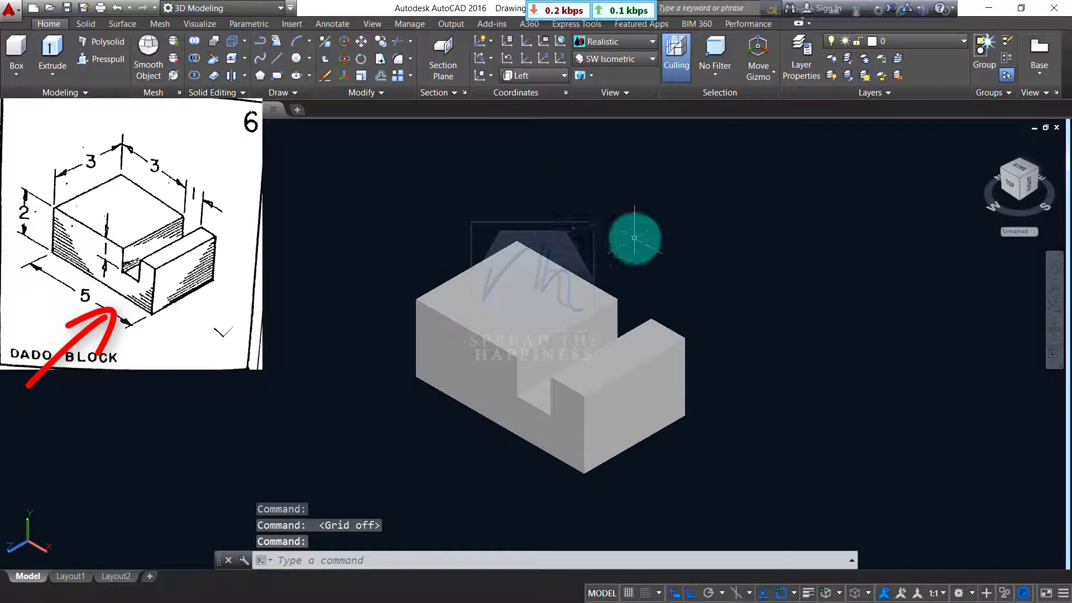
Apply a blue Metallic Paint material to the dado block from the Materials Browser (AT), then close it.
type("mat")
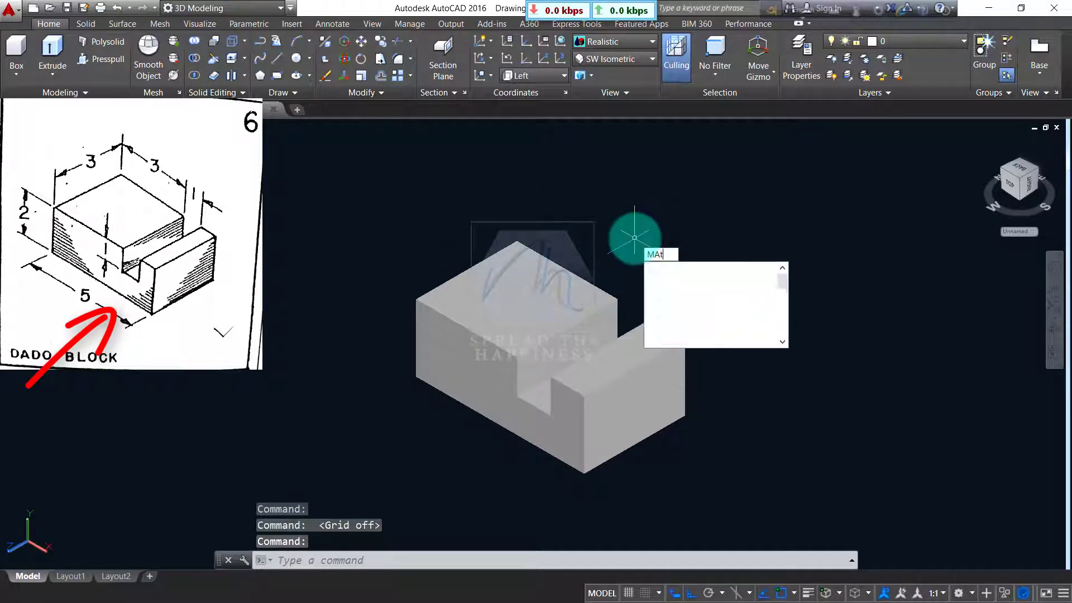
key("Return")
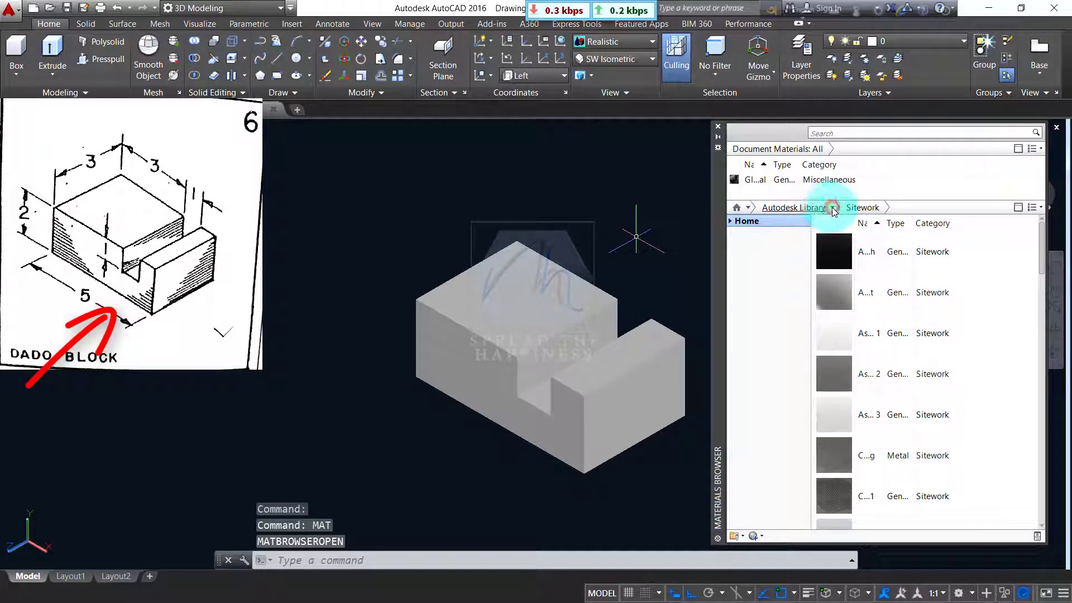
left_click(831, 208)
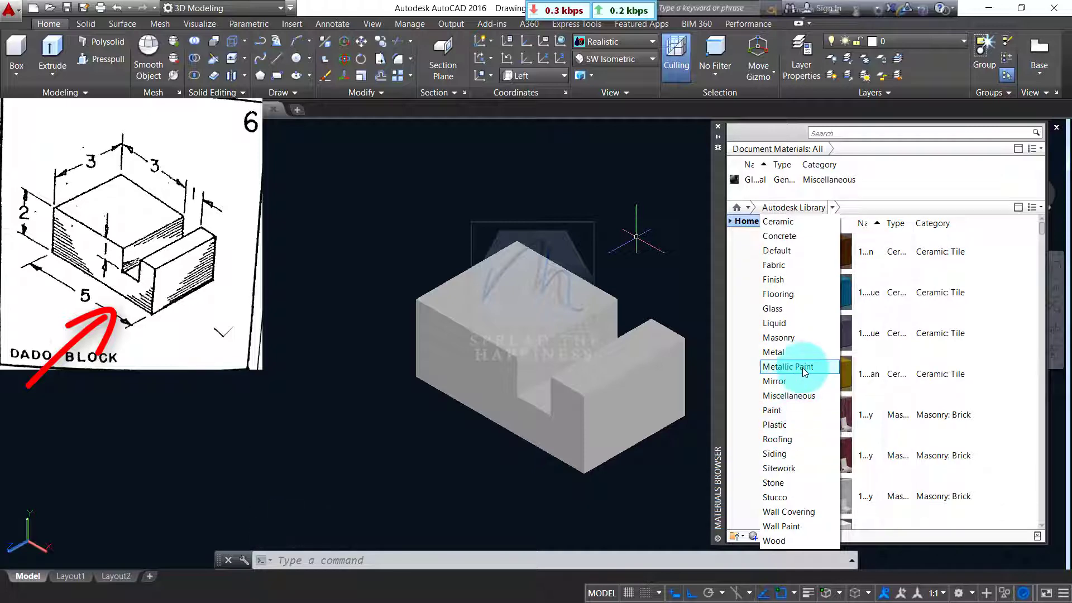
left_click(788, 366)
left_click_drag(882, 337, 575, 383)
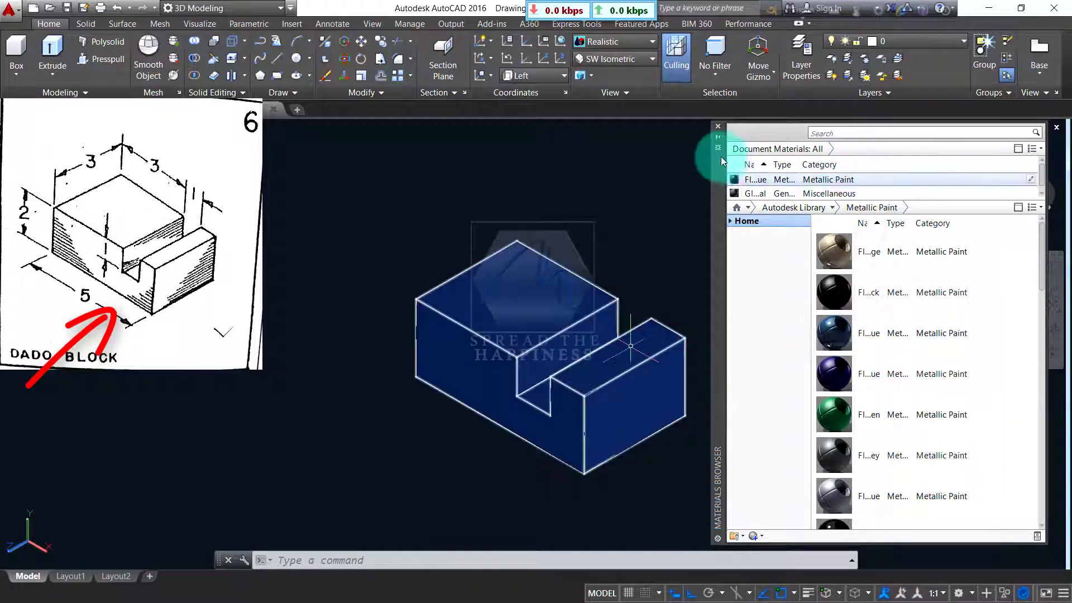
left_click(719, 126)
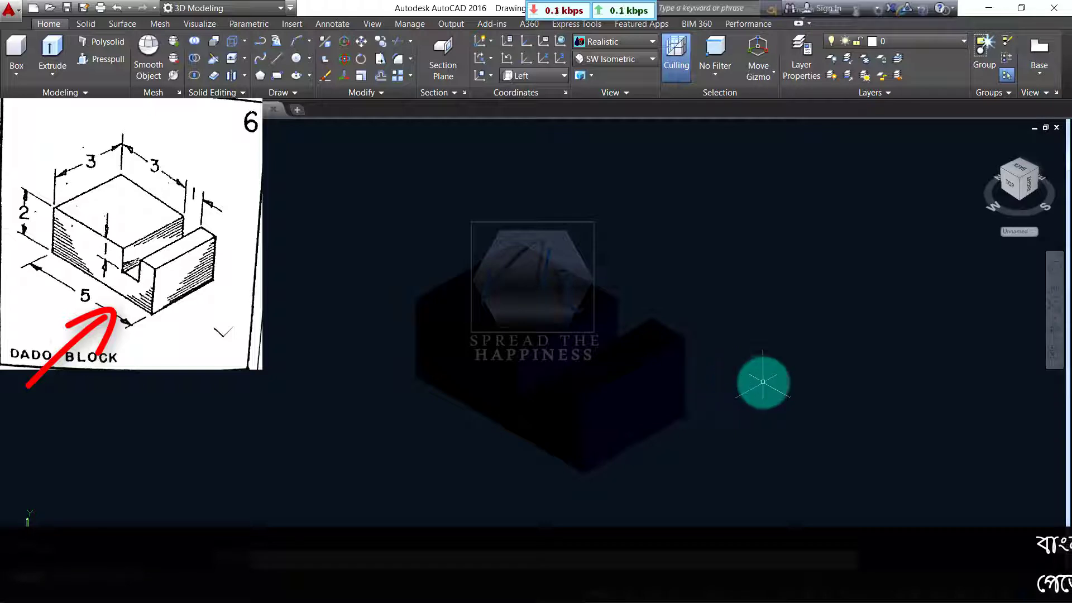
Pan the view so the dado block sits lower left.
middle_click_drag(737, 380, 588, 416)
middle_click(520, 402)
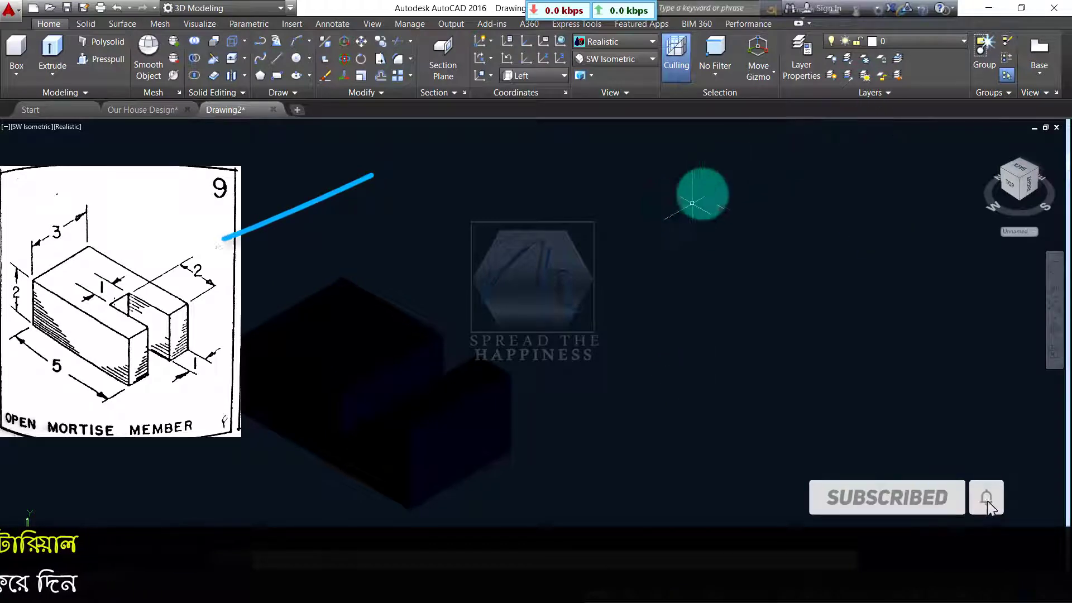
Switch to the 2D Wireframe visual style and the Top view.
left_click(614, 43)
left_click(605, 59)
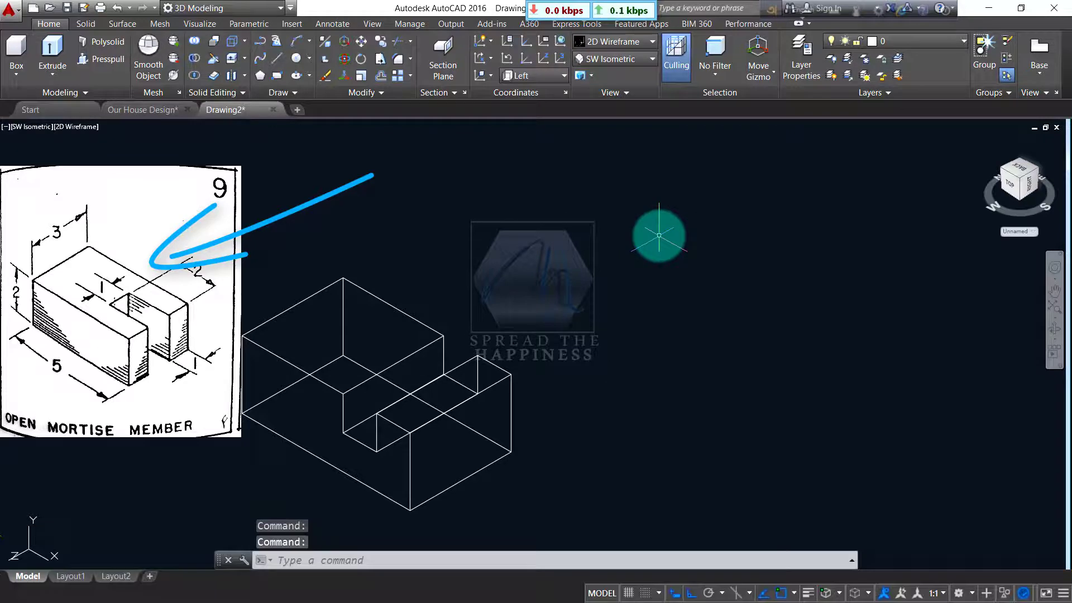
left_click(617, 58)
left_click(612, 72)
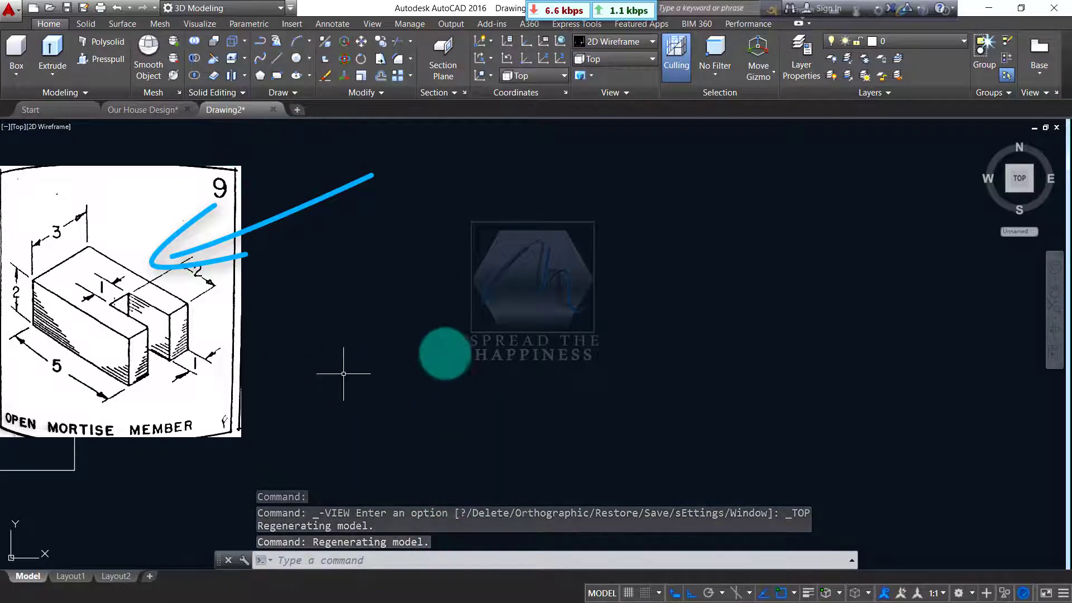
left_click(275, 59)
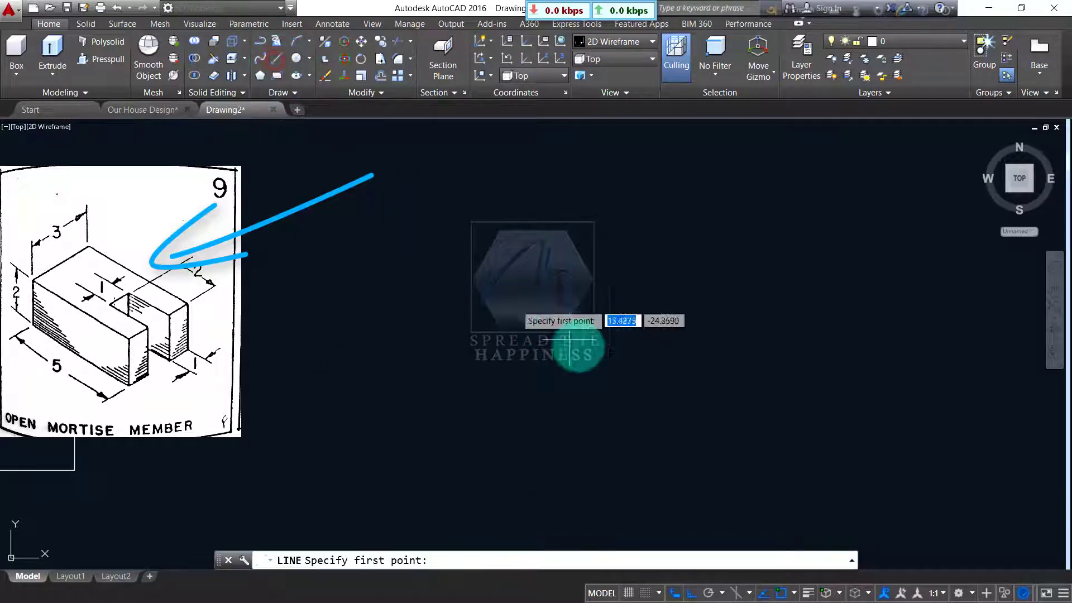
Draw the 3 by 5 mortise outline with its 1-wide, 2-deep slot and window-select it.
left_click(702, 338)
type("3")
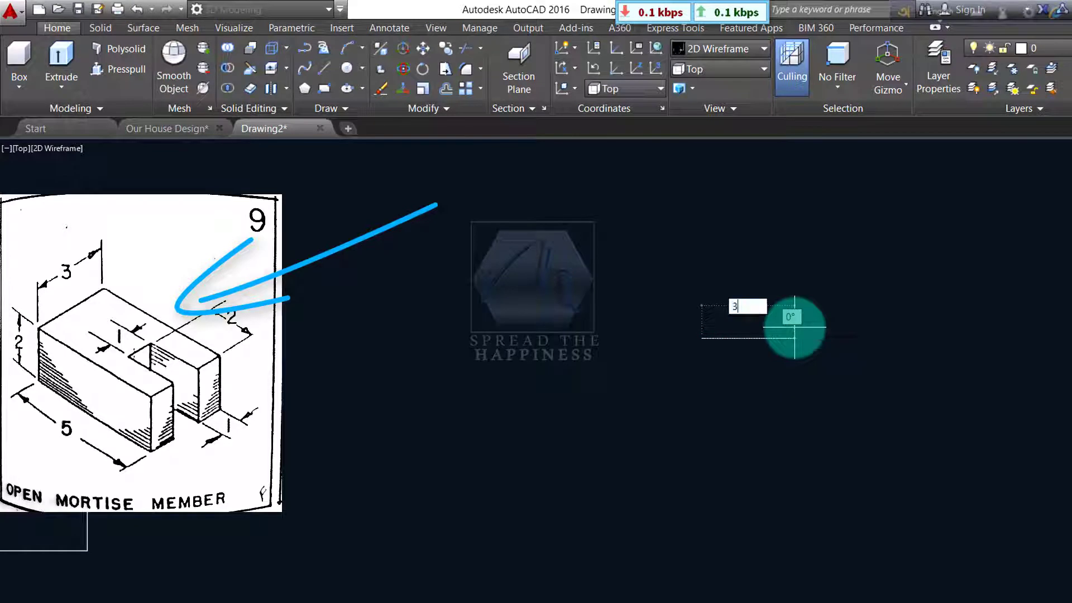
key("Return")
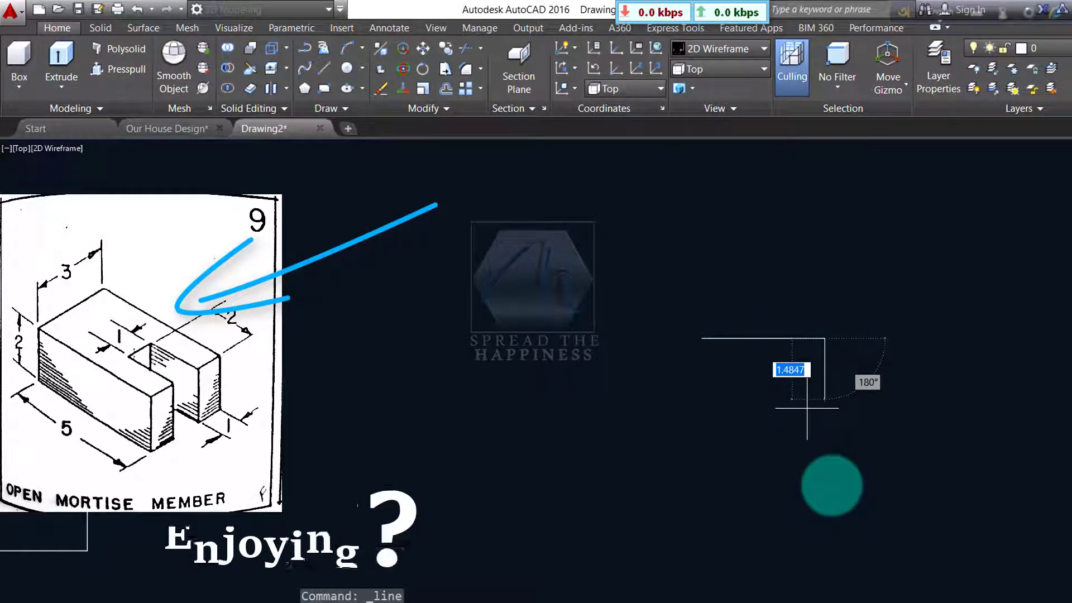
type("5")
key("Return")
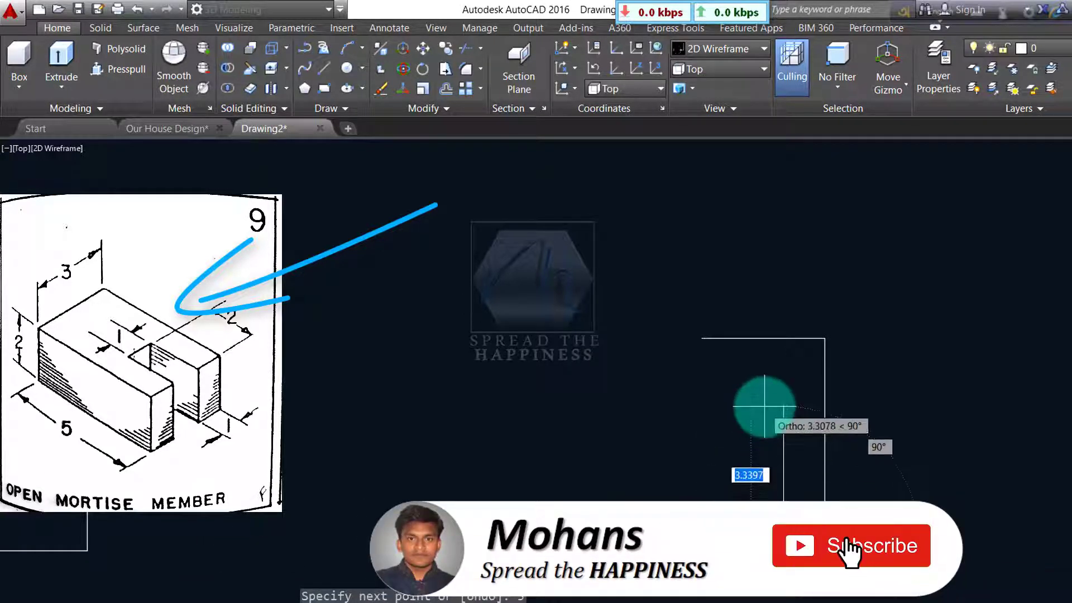
key("Return")
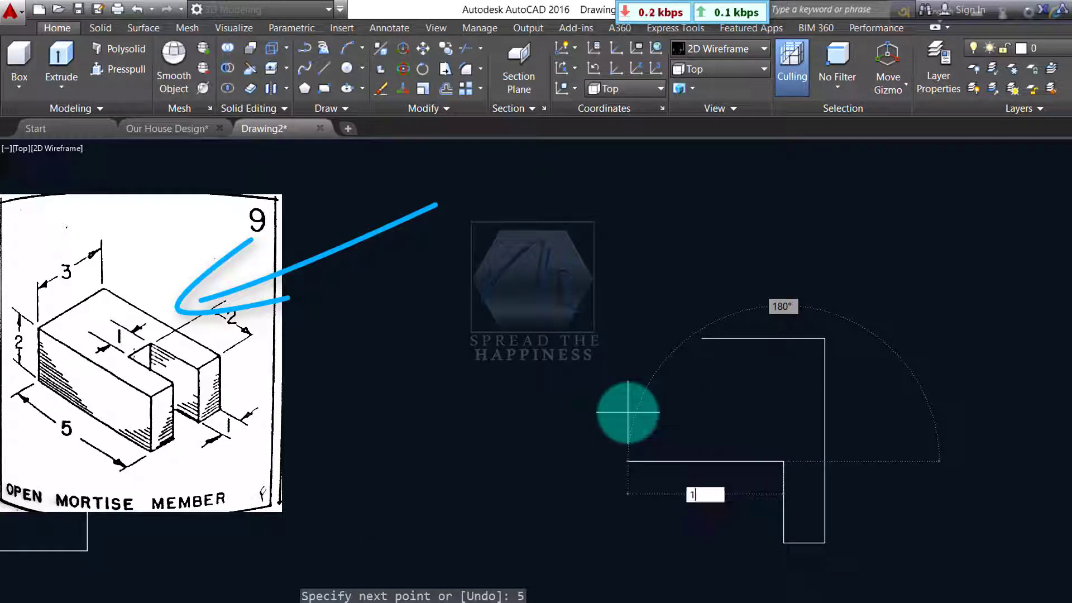
key("Return")
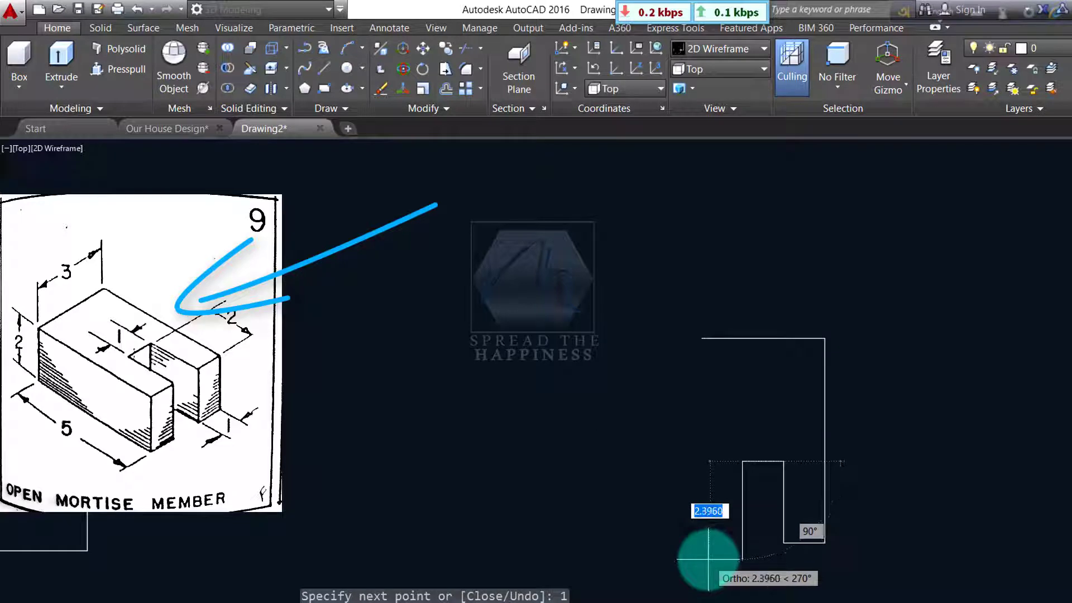
key("Return")
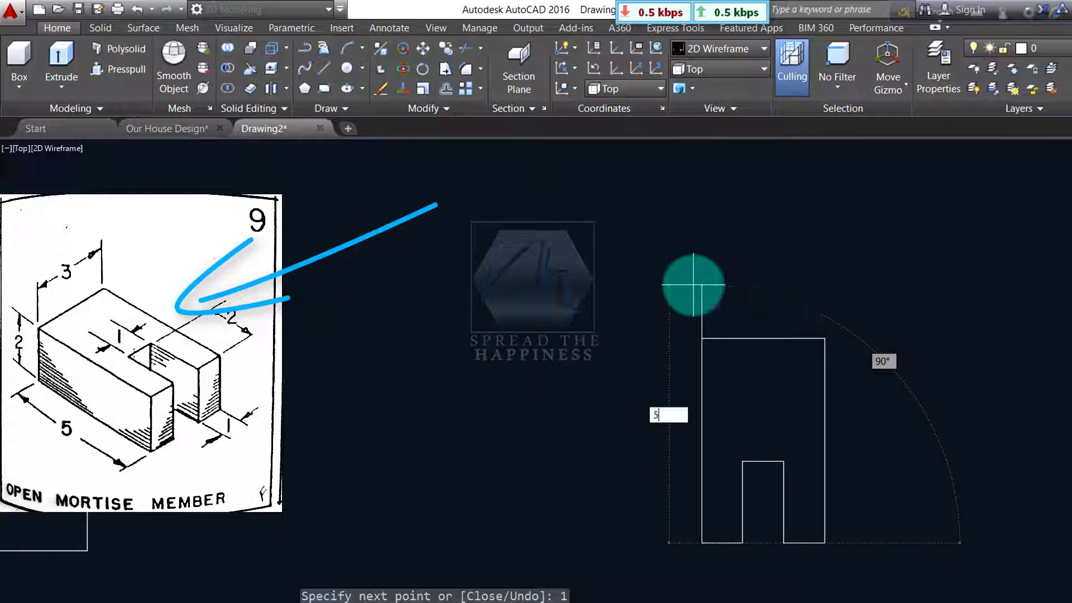
key("Escape")
left_click(885, 571)
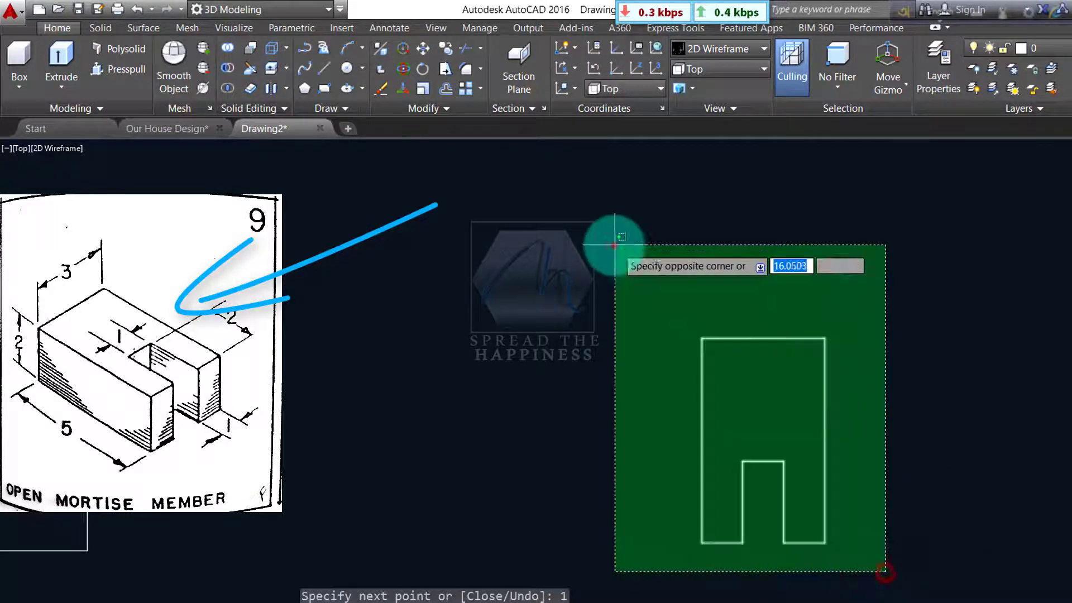
left_click(614, 245)
type("J")
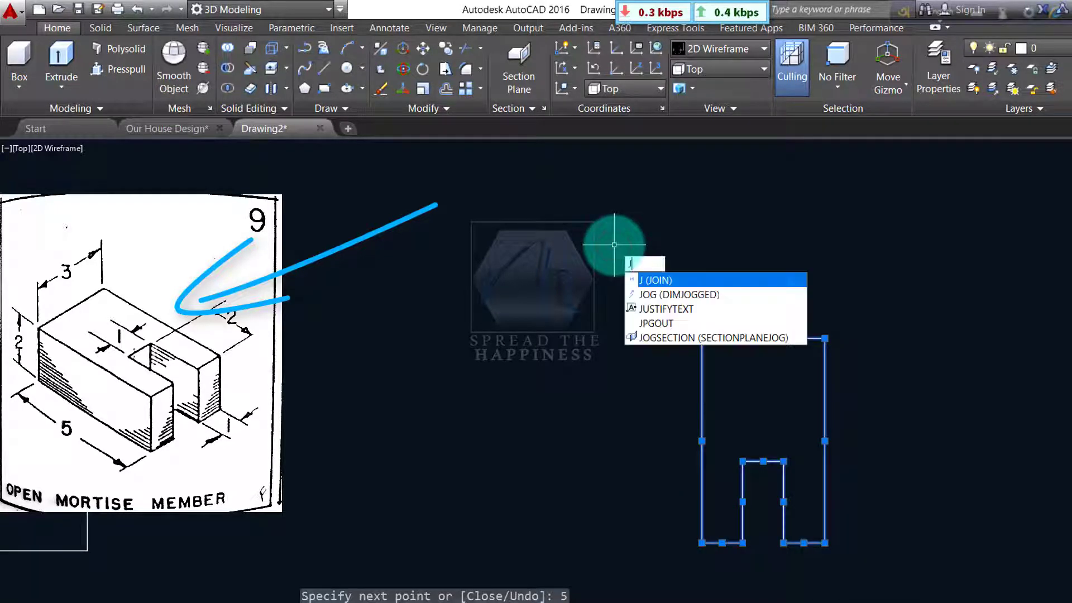
Join the selected lines into one shape and pick it in the SW Isometric view.
key("Return")
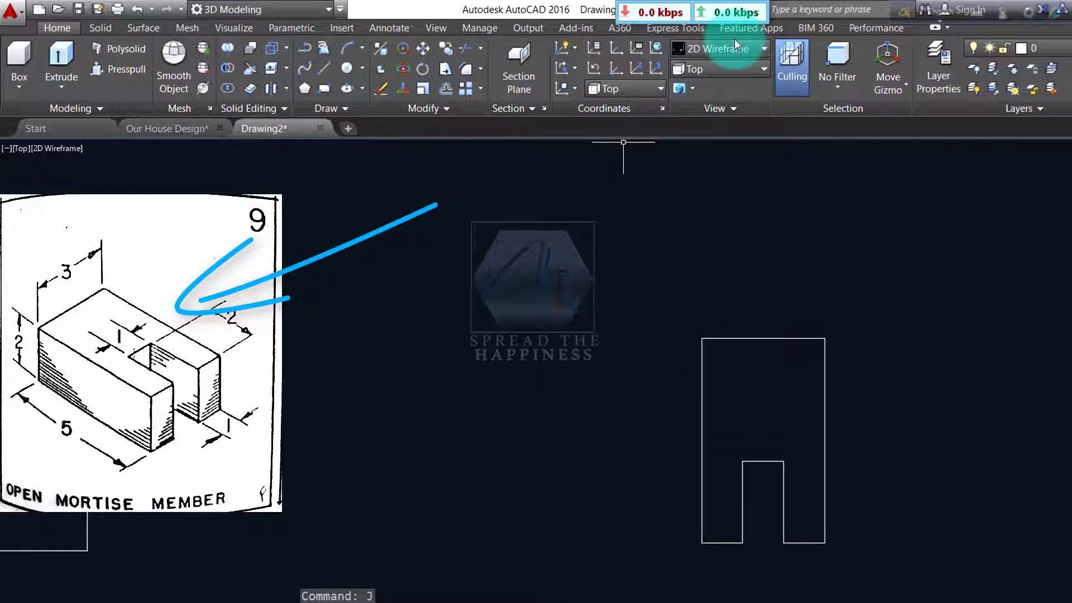
left_click(719, 70)
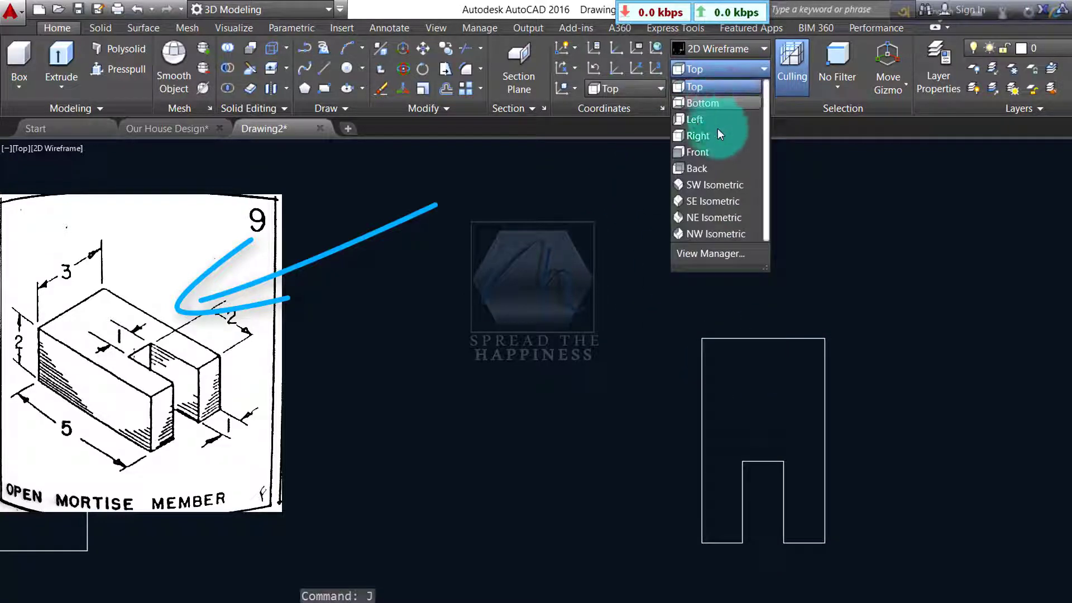
left_click(715, 186)
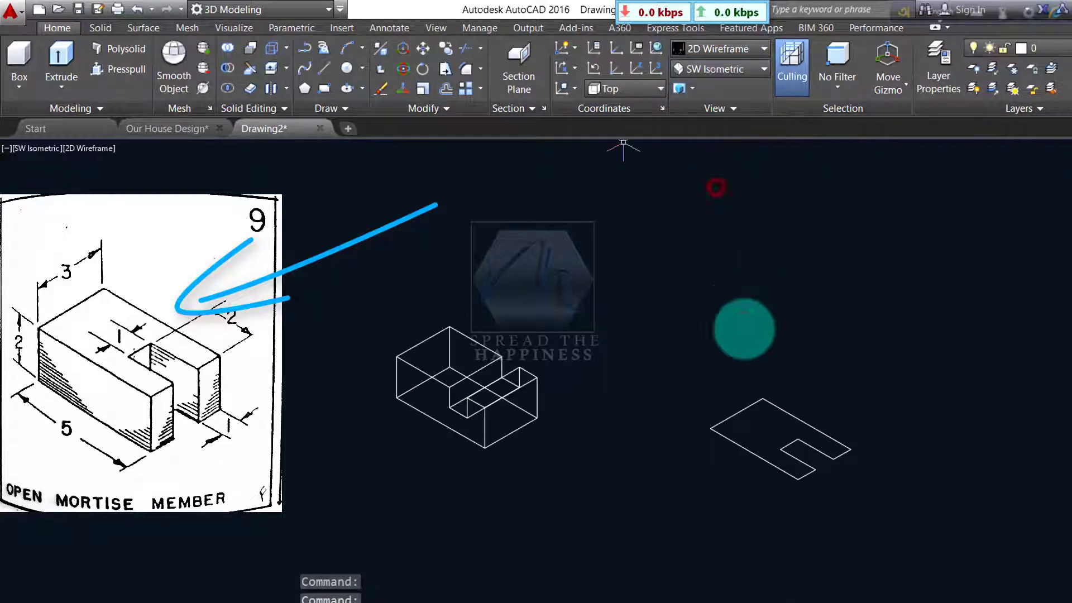
left_click(764, 457)
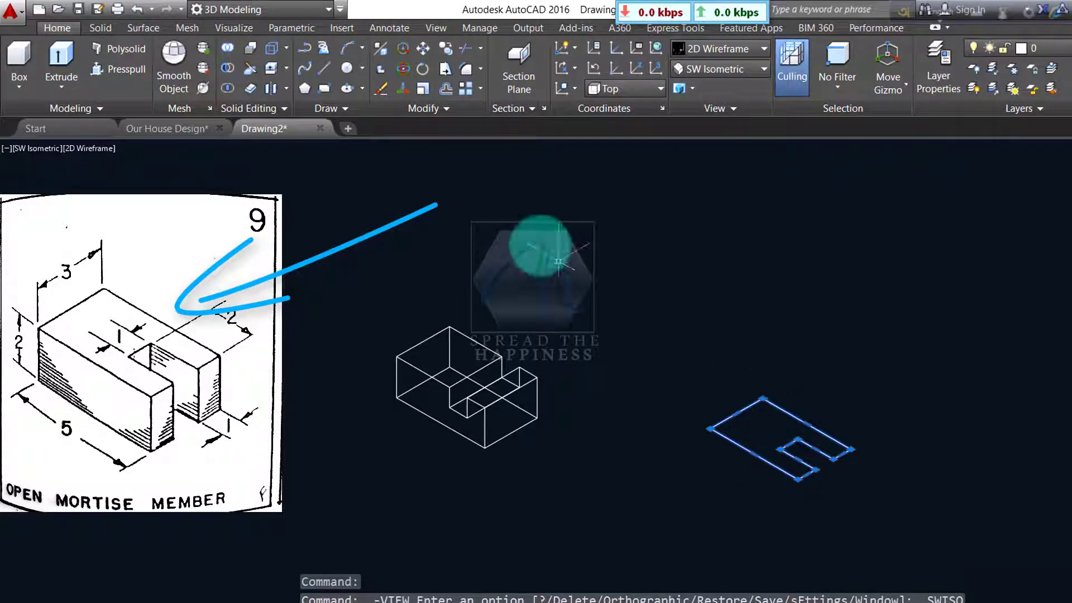
Extrude the slotted outline 2 units and shade it Realistic, orbiting to inspect it.
left_click(61, 55)
type("2")
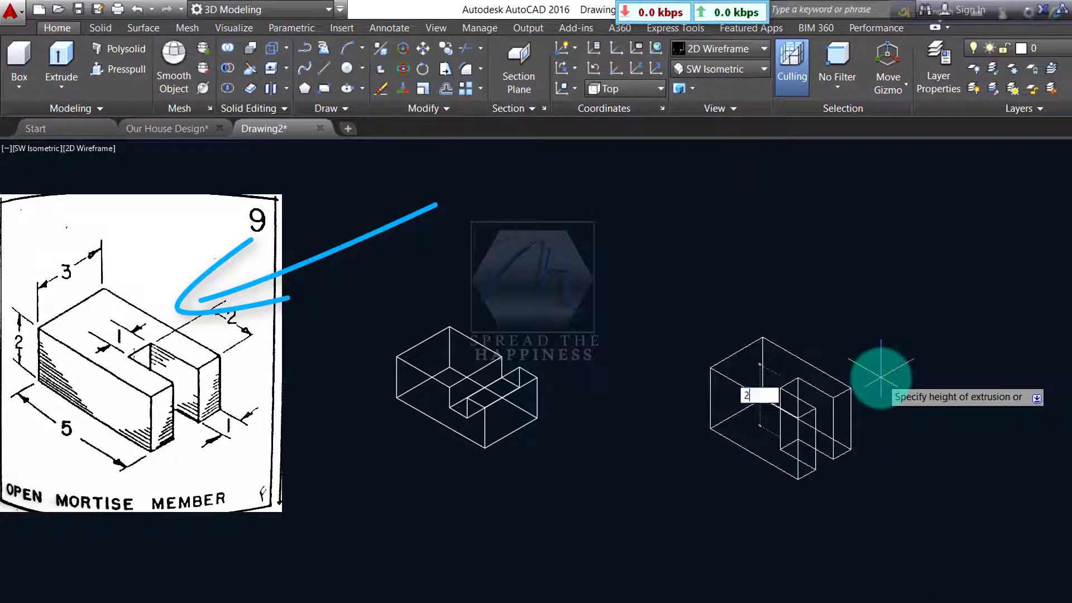
key("Return")
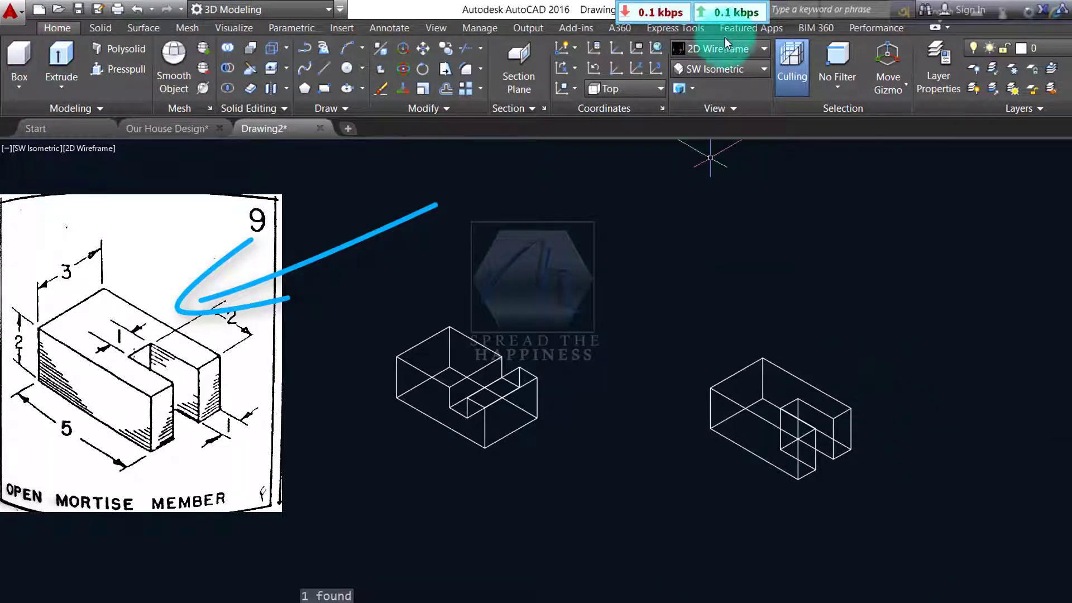
left_click(726, 46)
left_click(921, 93)
type("2")
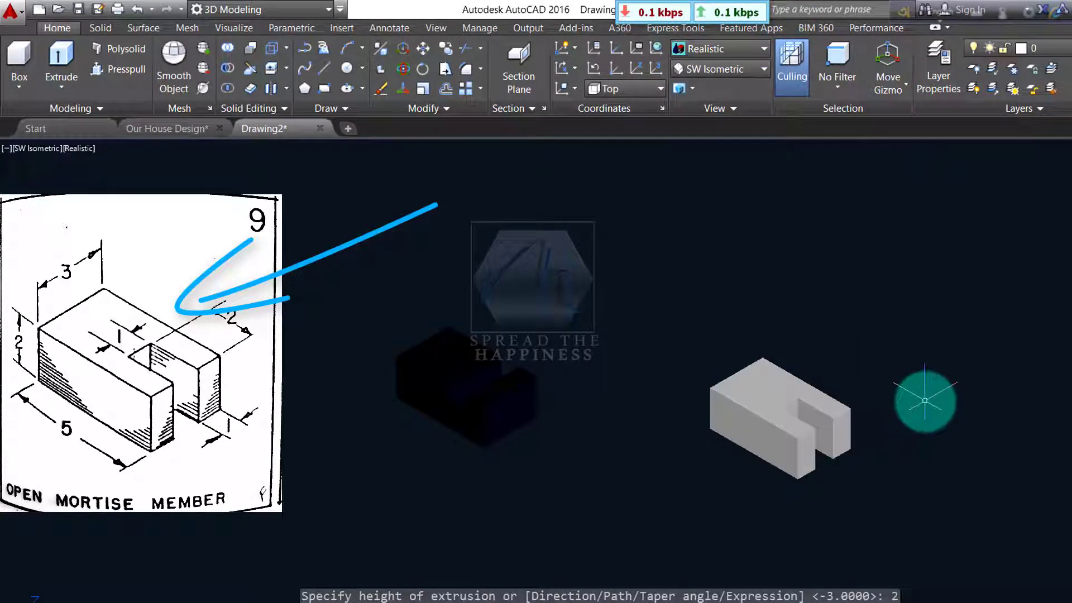
mouse_move(924, 400)
middle_mouse_down("shift")
mouse_move(866, 389)
mouse_move(878, 354)
mouse_move(873, 442)
middle_mouse_up("shift")
key("Return")
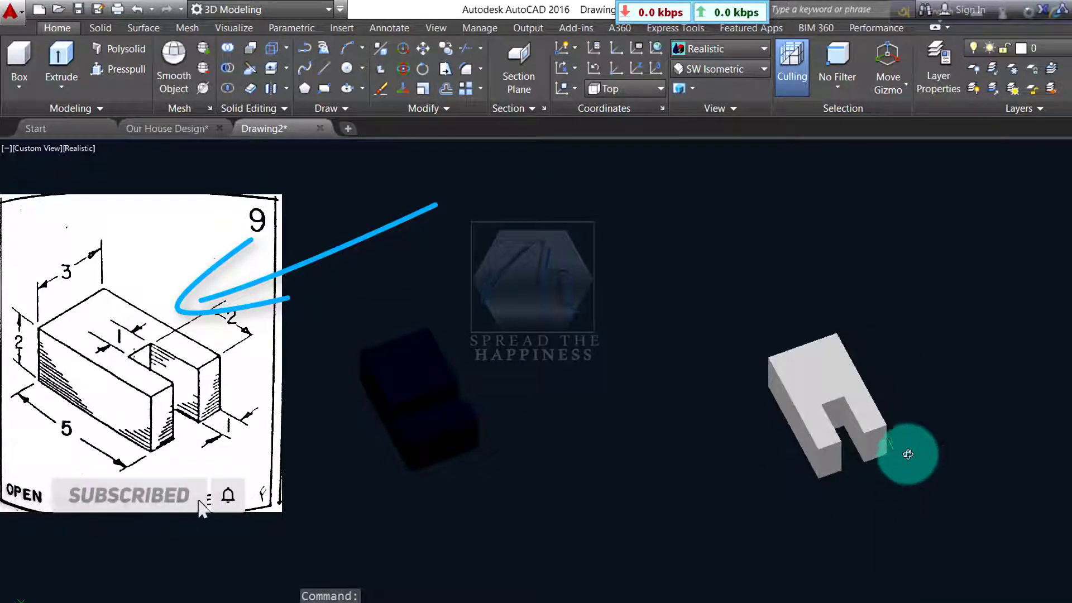
Move the slotted mortise solid up and left toward the dado block.
mouse_move(904, 454)
middle_mouse_down("shift")
mouse_move(940, 423)
mouse_move(922, 457)
middle_mouse_up("shift")
left_click(915, 507)
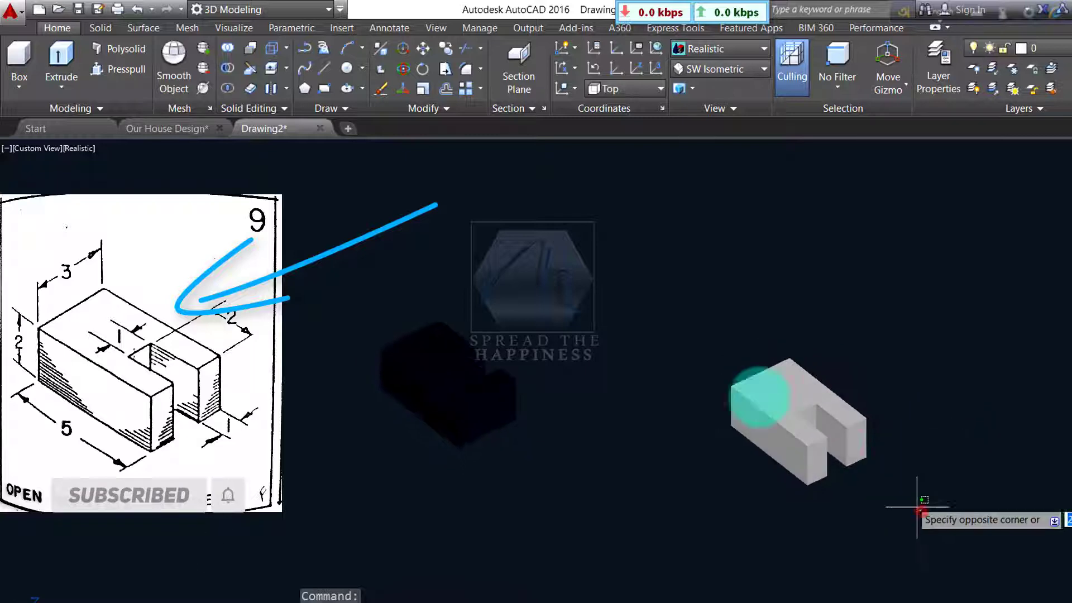
left_click(701, 311)
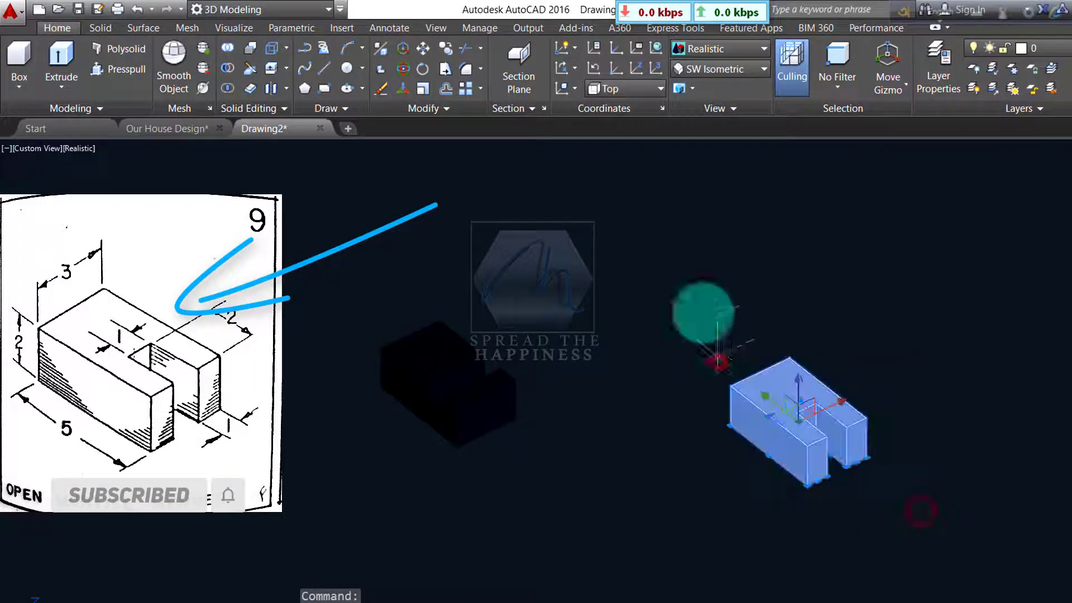
left_click(426, 51)
left_click_drag(793, 413, 584, 353)
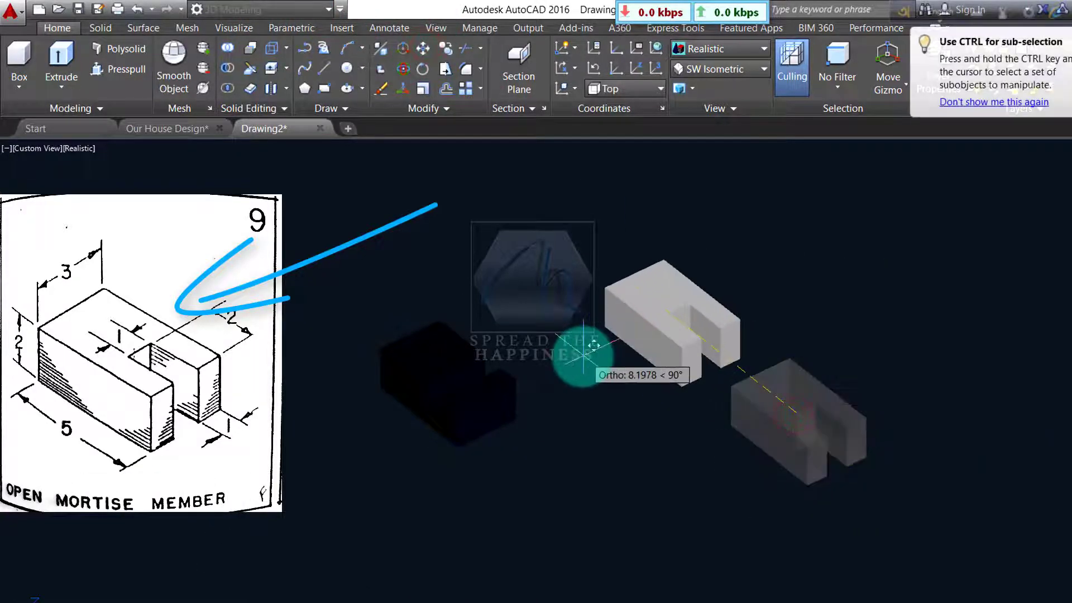
left_click(583, 353)
scroll(685, 312, "up", 5)
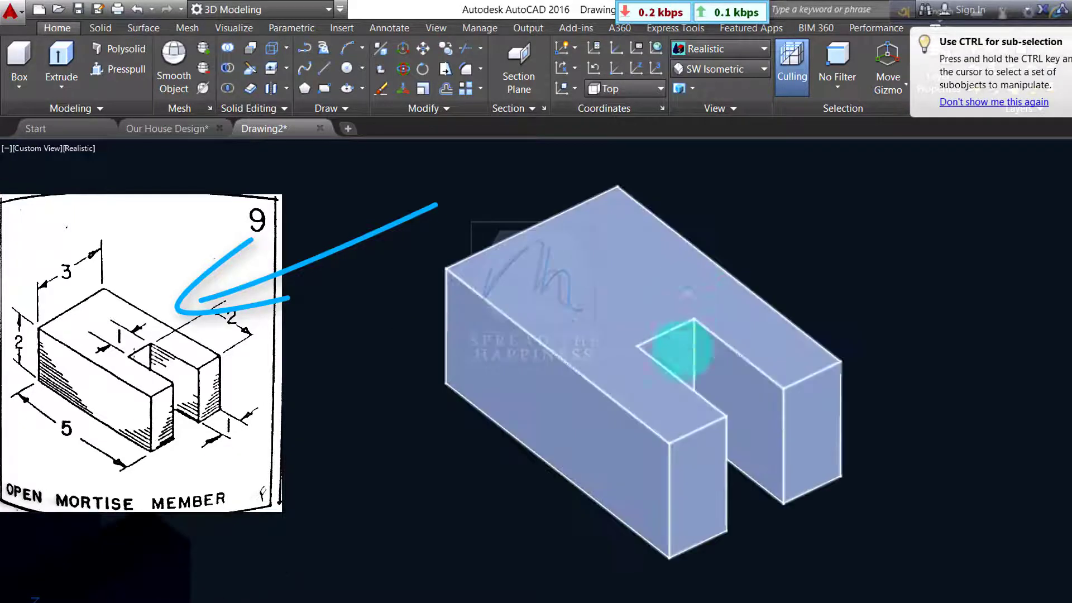
scroll(976, 586, "up", 3)
type("m")
key("Return")
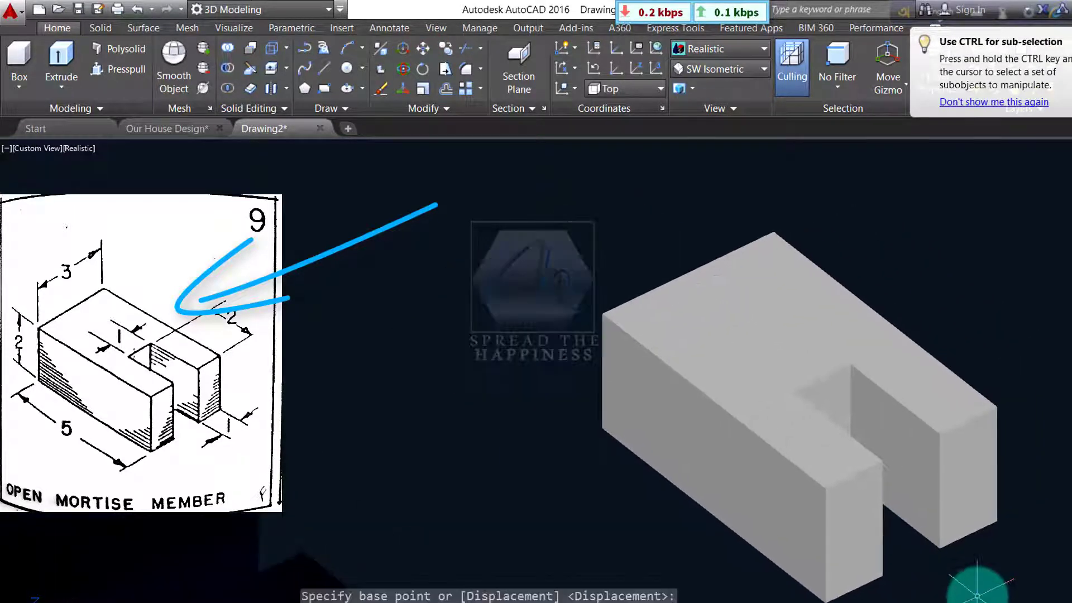